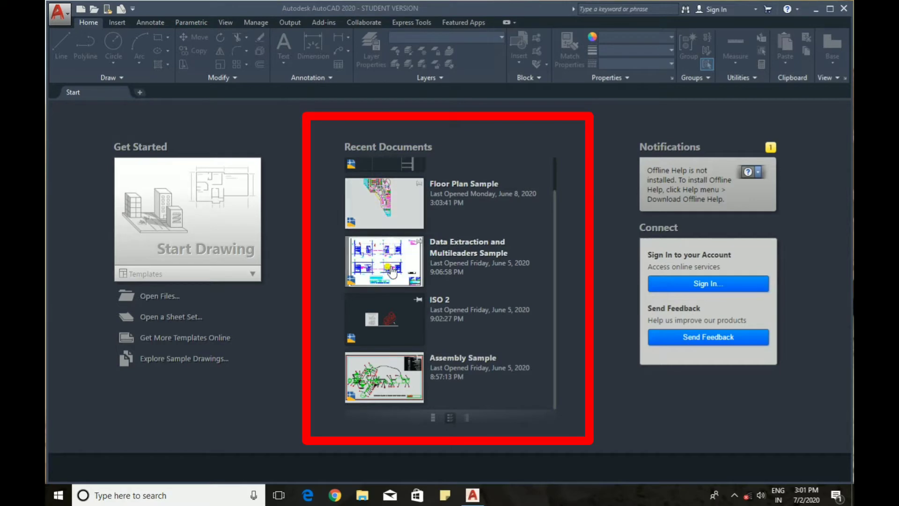
Step: Start a new blank drawing from the start page
scroll(384, 262, "up", 1)
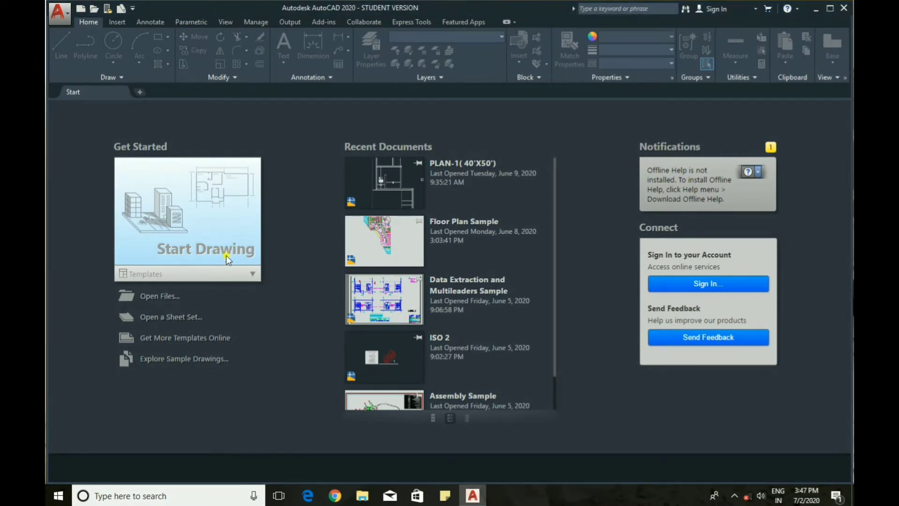
left_click(209, 210)
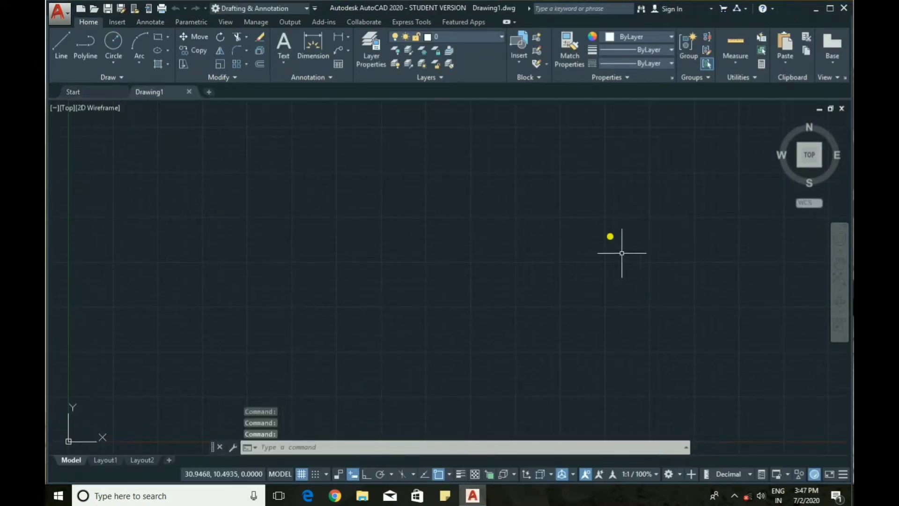
Step: Examine the file commands for creating new drawings and opening existing ones
left_click(56, 15)
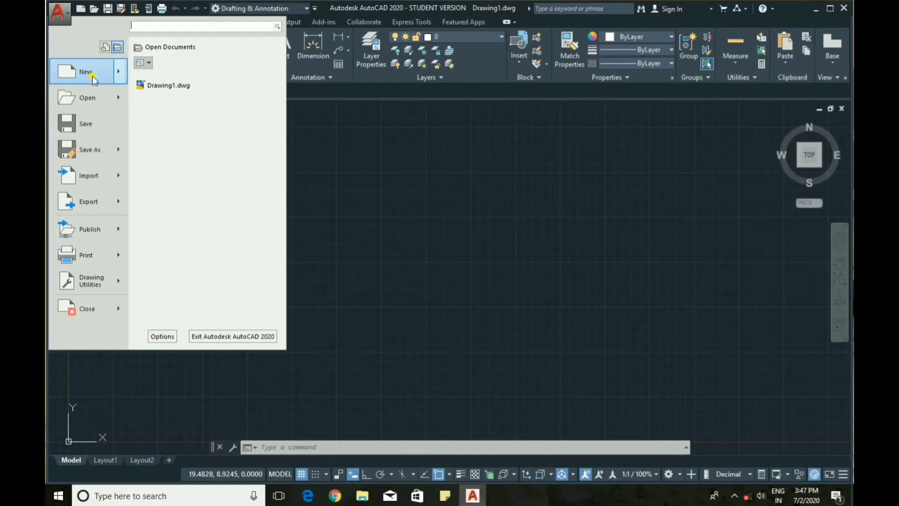
mouse_move(95, 79)
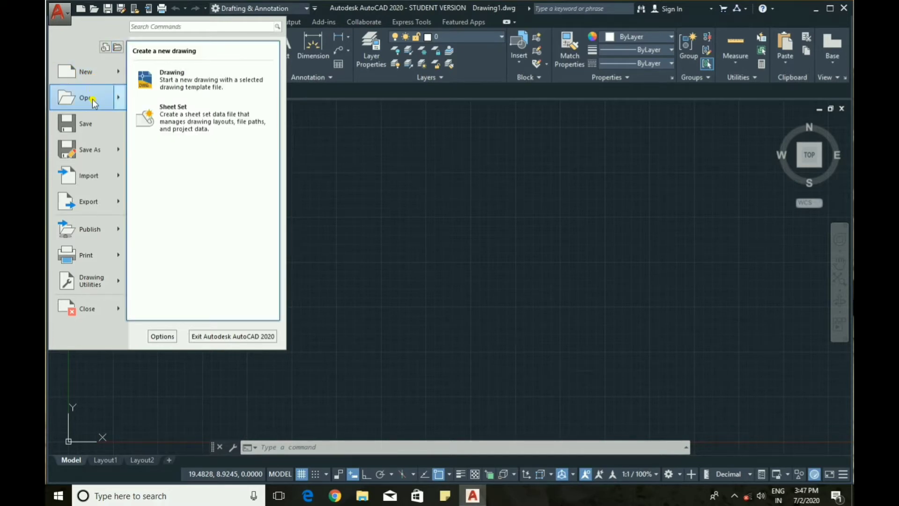
mouse_move(93, 102)
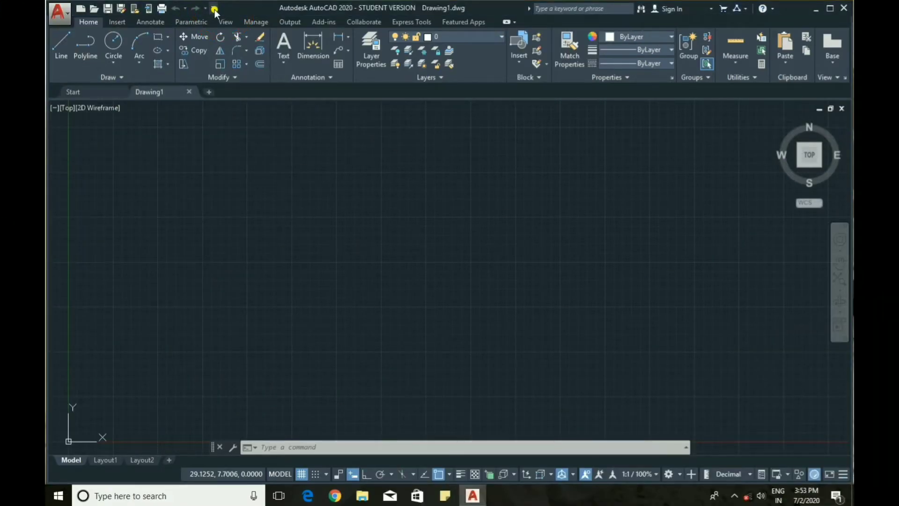
Step: Add the Workspace selector to the Quick Access Toolbar and open its list of workspaces
left_click(213, 9)
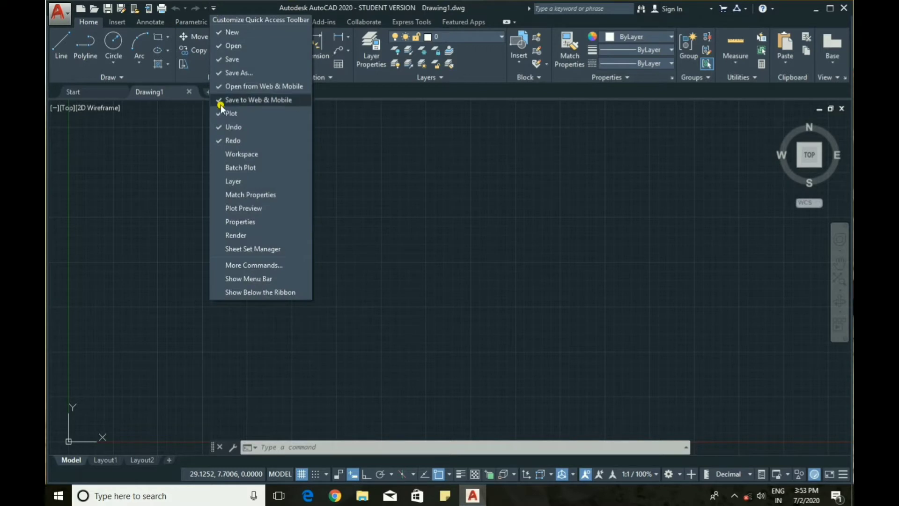
left_click(237, 154)
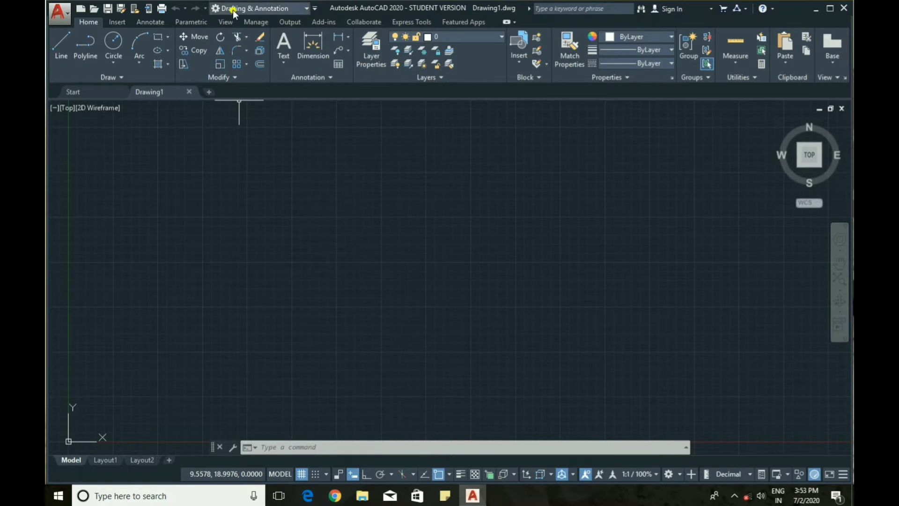
left_click(306, 8)
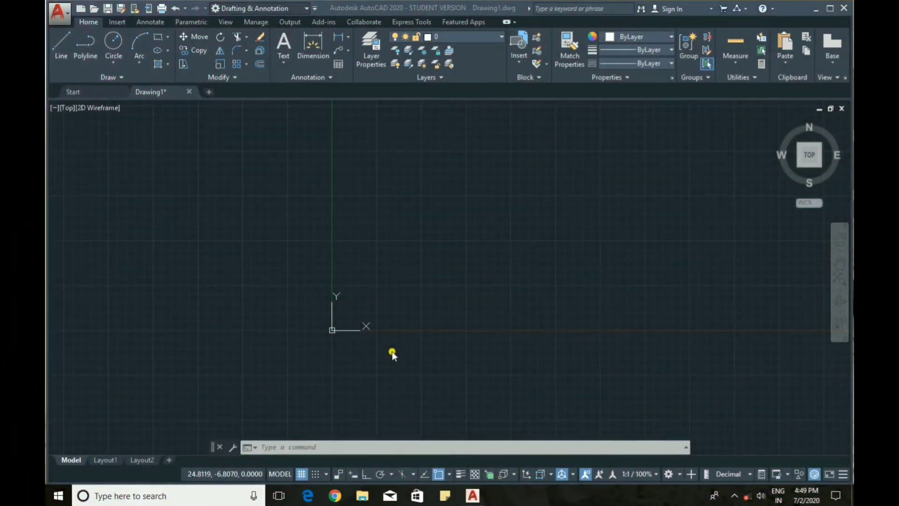
left_click(393, 350)
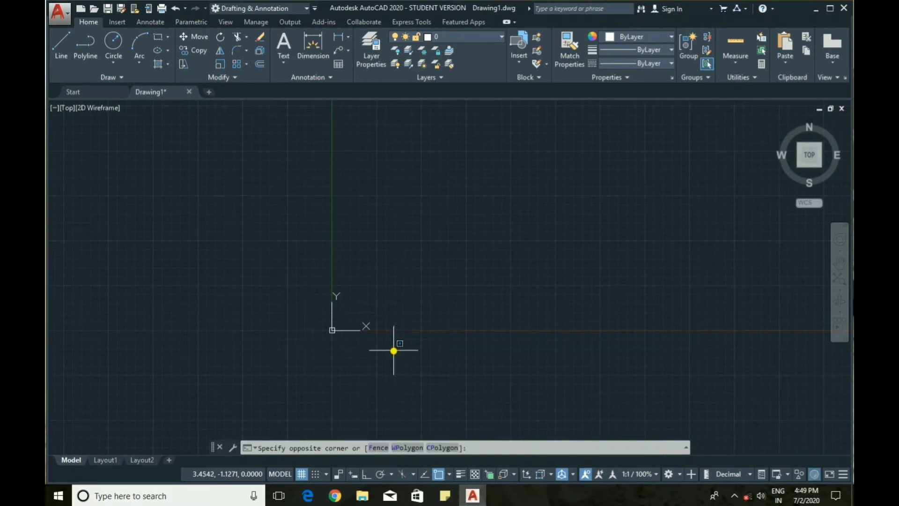
left_click(308, 280)
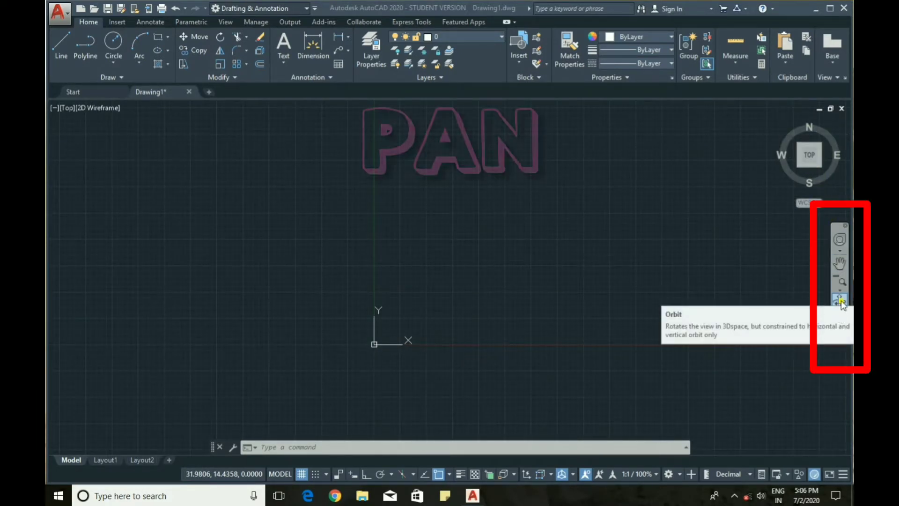
Step: Pan the empty drawing area, look through the available zoom modes, and zoom the view in and out
mouse_move(528, 262)
middle_mouse_down()
mouse_move(463, 269)
mouse_move(593, 269)
mouse_move(533, 268)
middle_mouse_up()
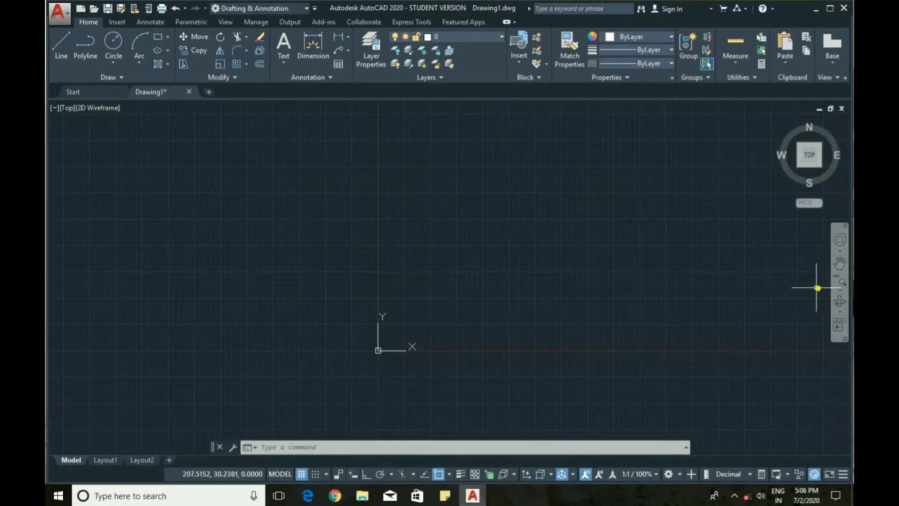
left_click(838, 289)
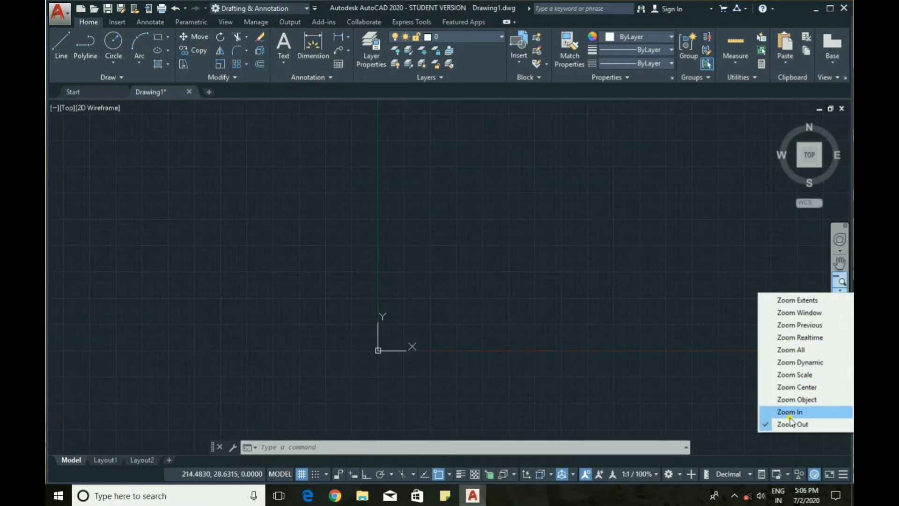
left_click(545, 309)
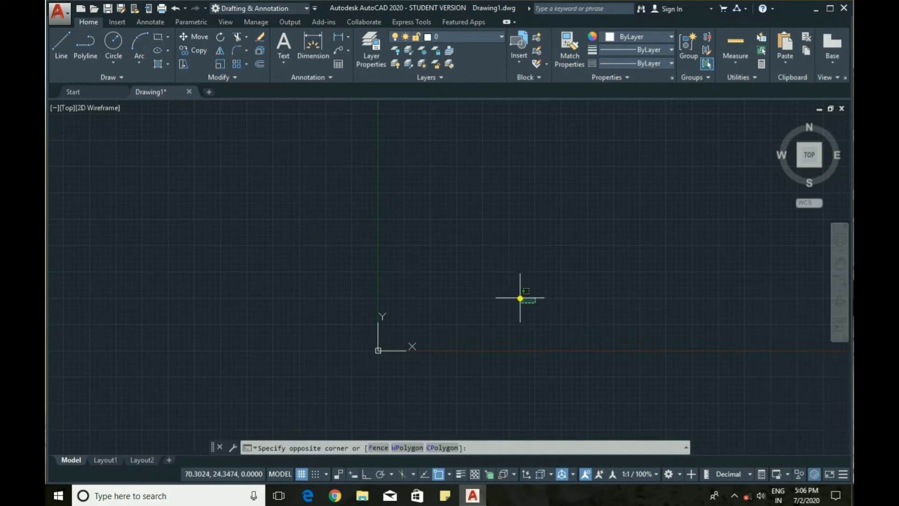
scroll(489, 279, "up", 2)
scroll(492, 275, "down", 4)
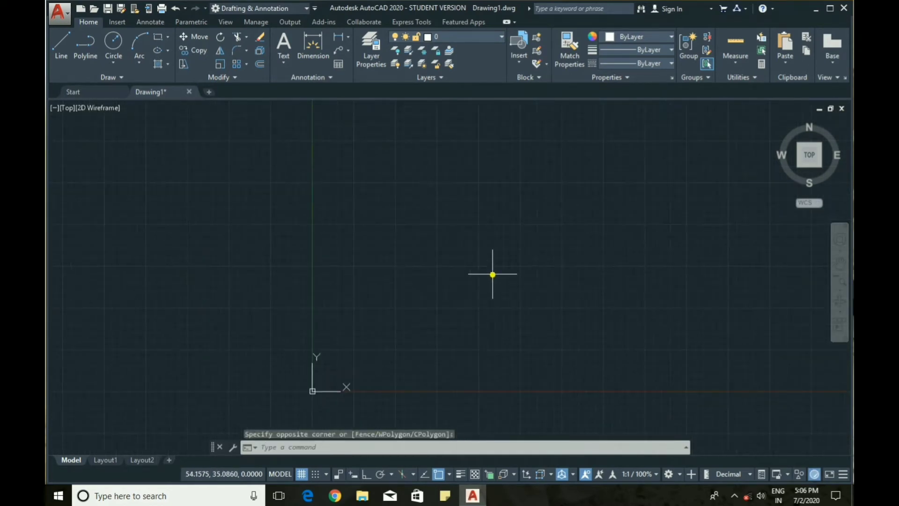
scroll(493, 274, "up", 2)
scroll(494, 274, "down", 4)
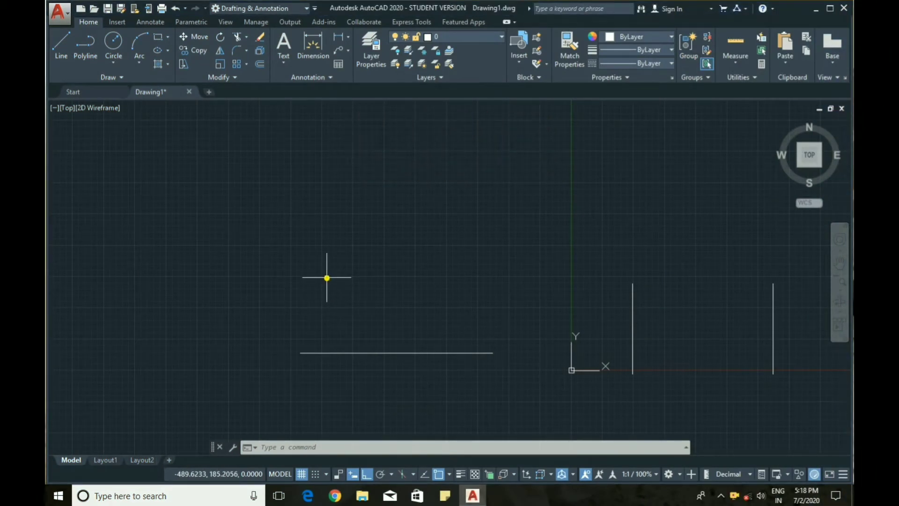
Step: Draw a horizontal line above the existing horizontal line, at roughly the same length
type("L")
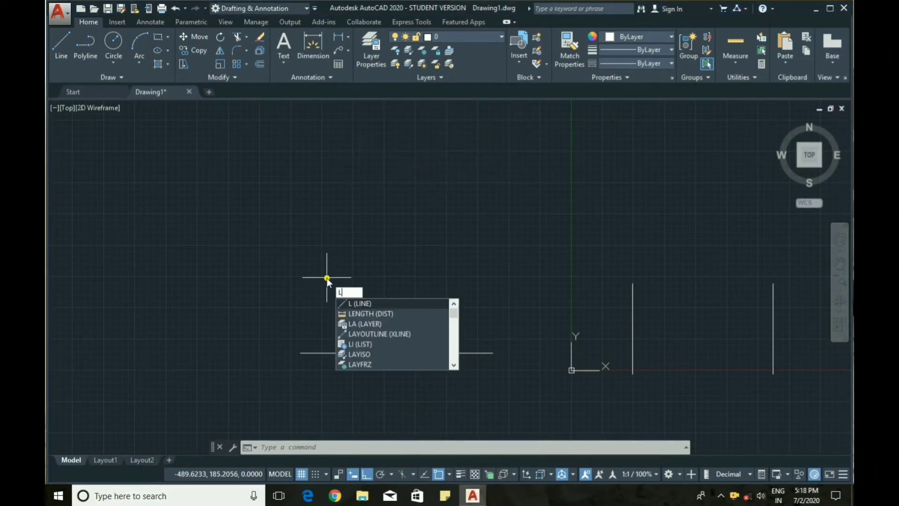
key("Return")
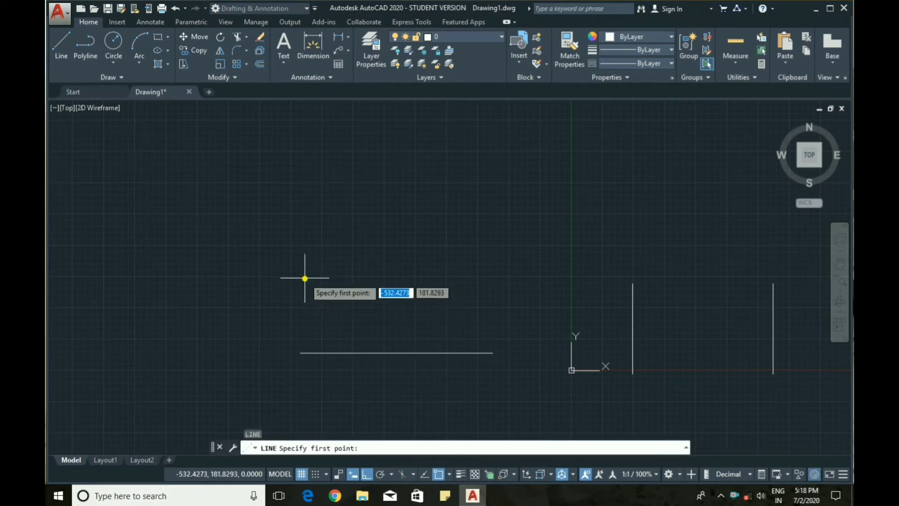
left_click(305, 278)
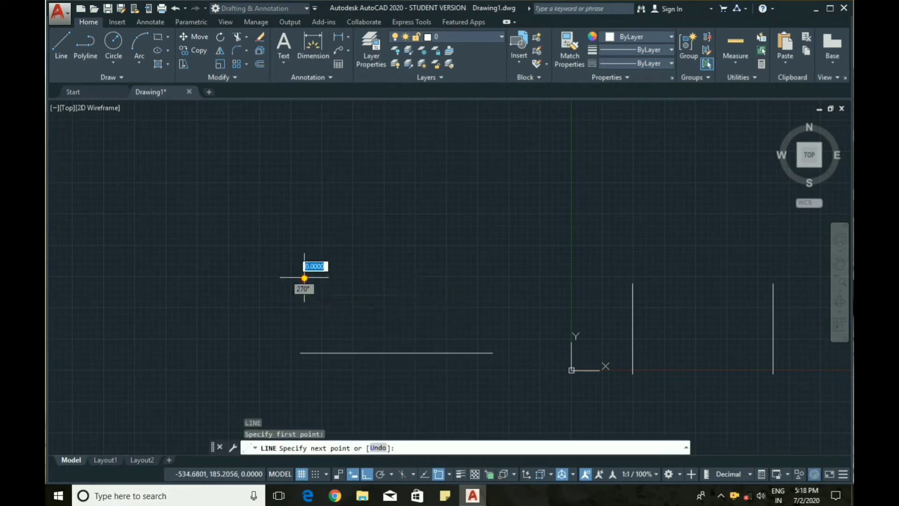
left_click(488, 277)
key("Escape")
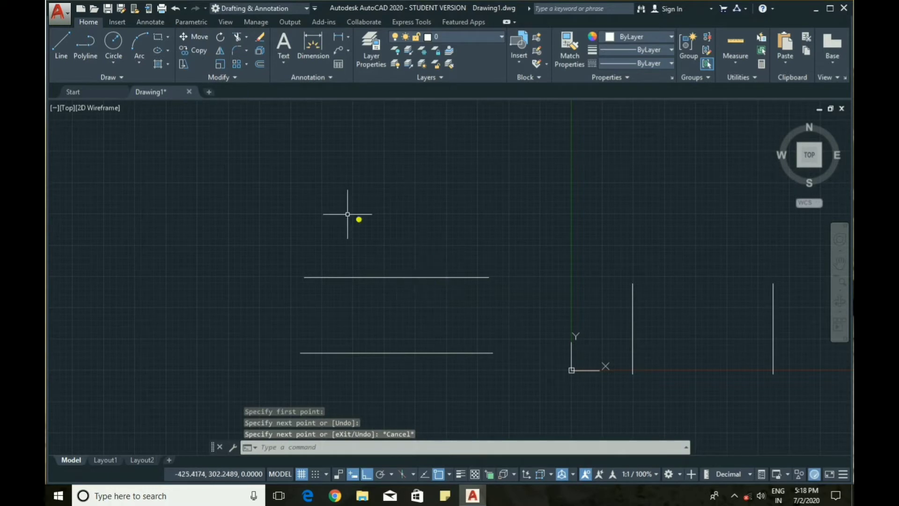
Step: Draw a line joining the upper endpoints of the two vertical lines near the origin
left_click(62, 54)
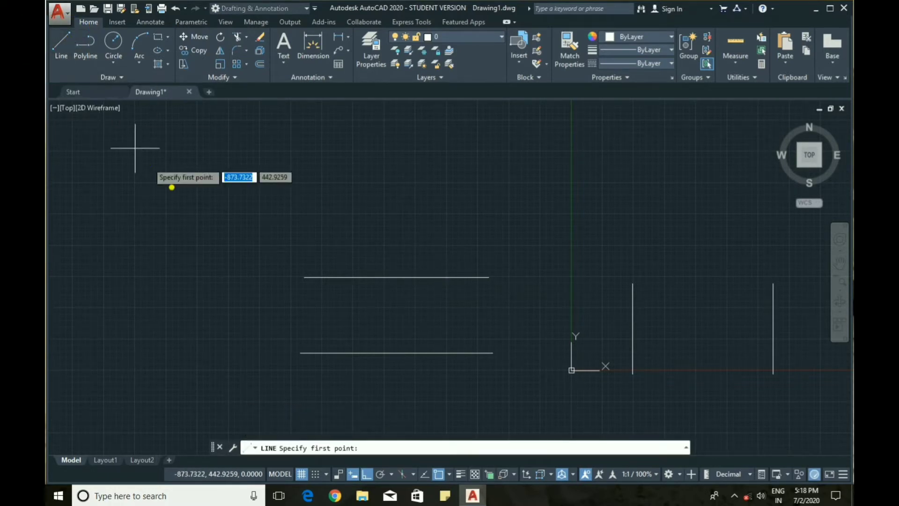
middle_click_drag(634, 294, 345, 267)
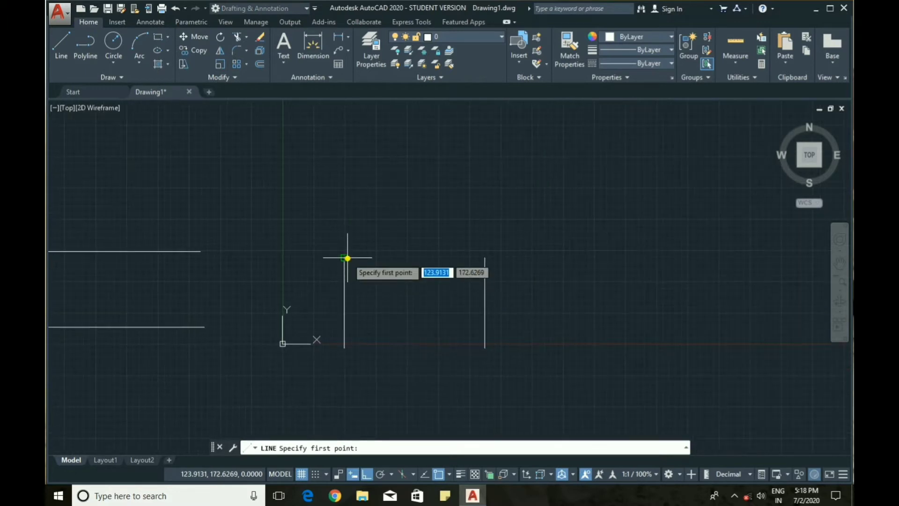
left_click(344, 257)
left_click(485, 258)
key("Escape")
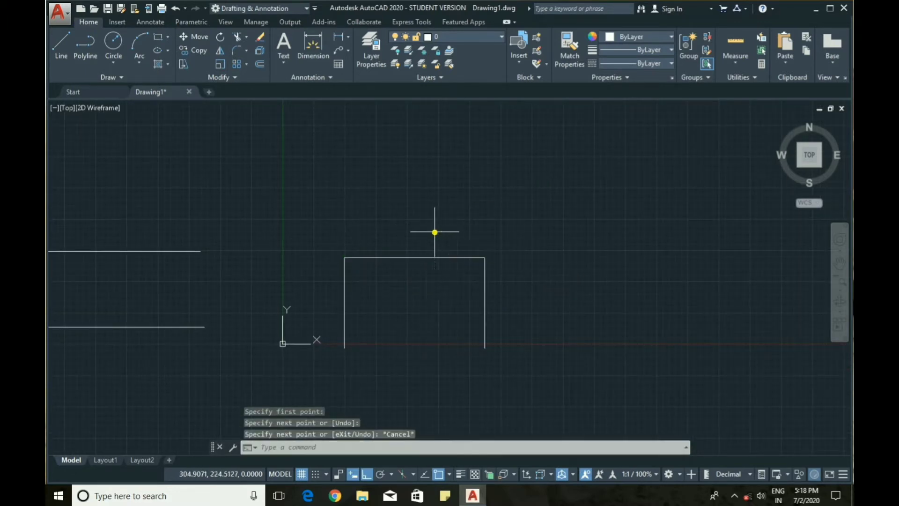
Step: Draw a line joining the lower endpoints of the two vertical lines to complete the rectangle
key("Return")
left_click(344, 347)
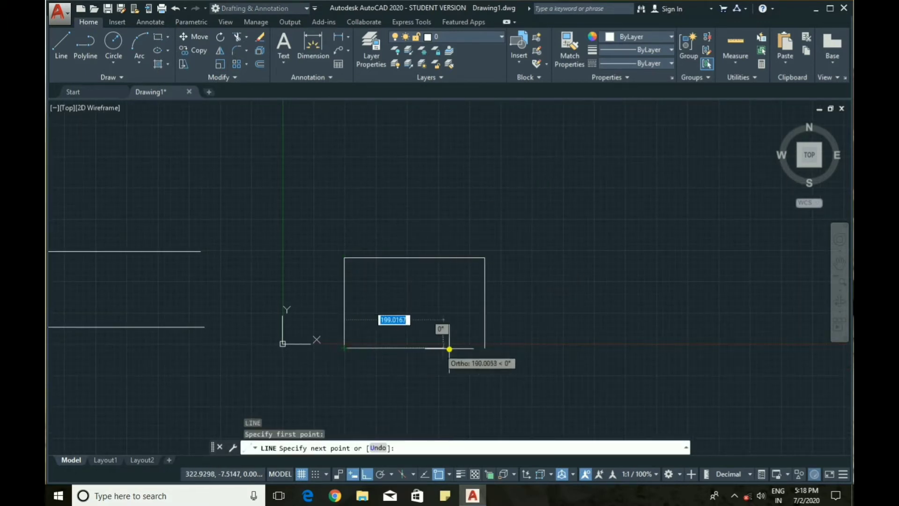
left_click(484, 347)
key("Escape")
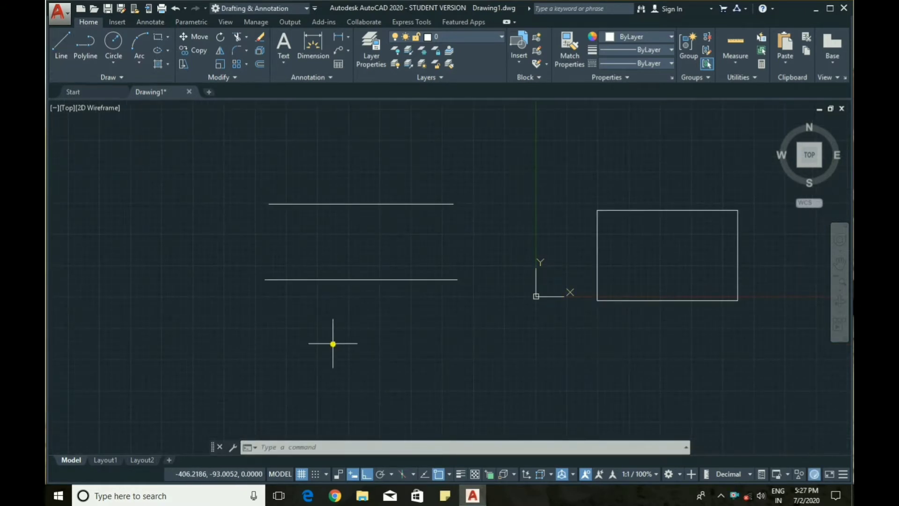
left_click(332, 344)
key("Escape")
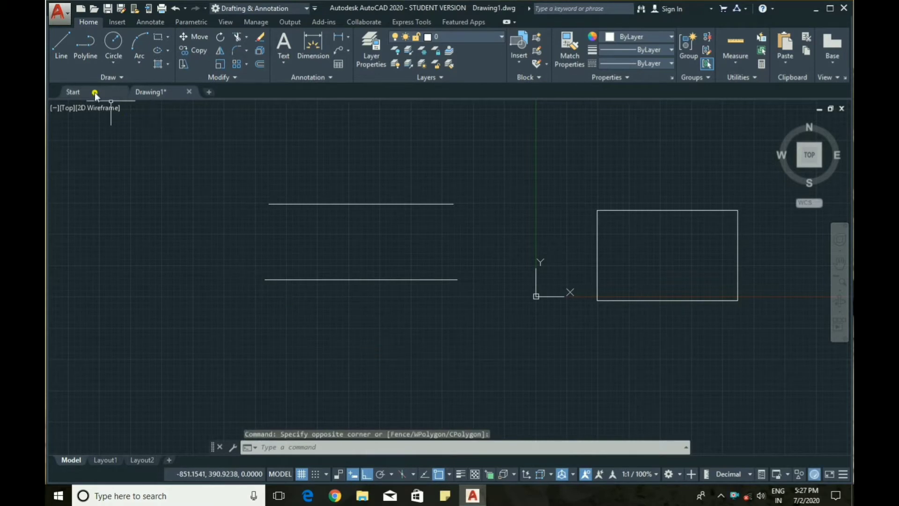
left_click(62, 43)
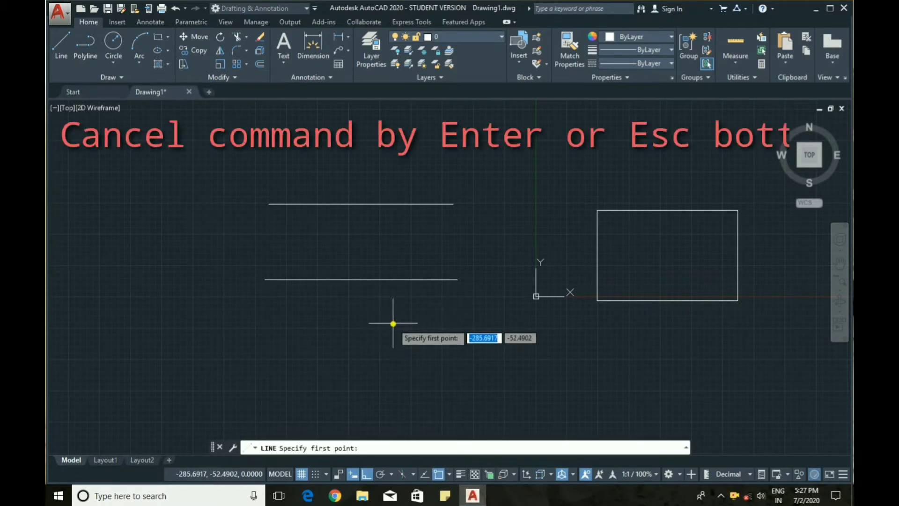
key("Escape")
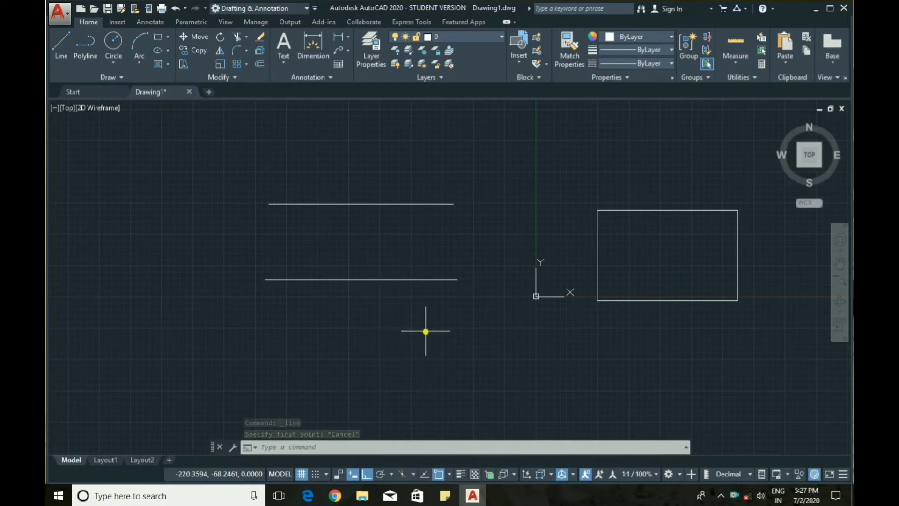
Step: Repeat the Line command and draw a longer horizontal line below the two parallel horizontal lines
key("space")
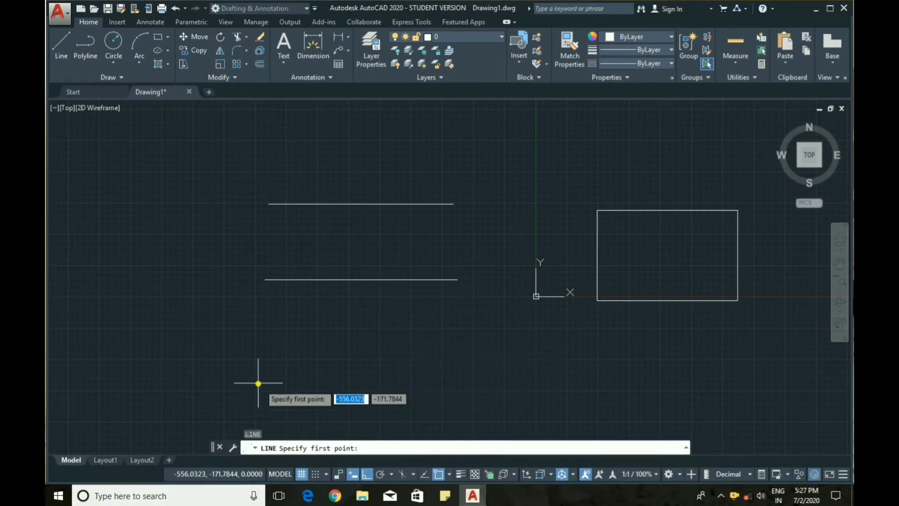
left_click(246, 347)
left_click(507, 347)
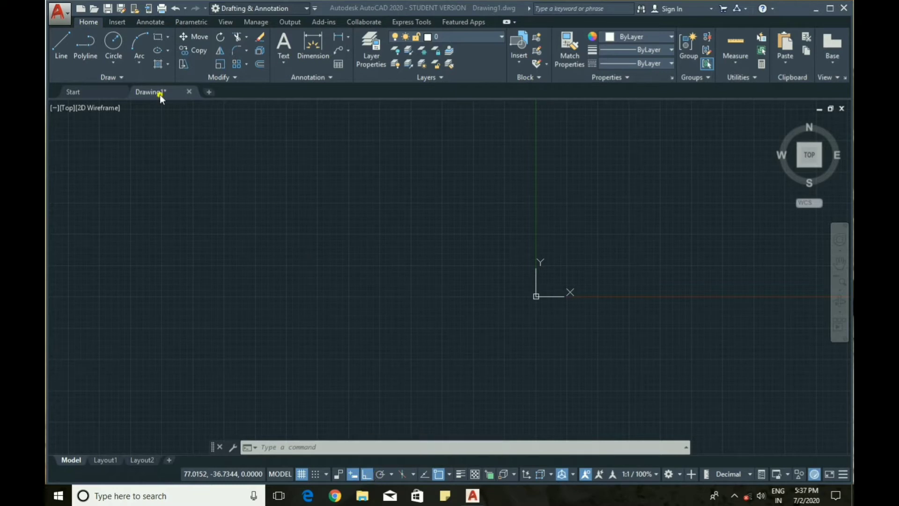
Step: Draw an outline of seven connected horizontal and vertical line segments around the origin, using Close to return to the start point
left_click(61, 53)
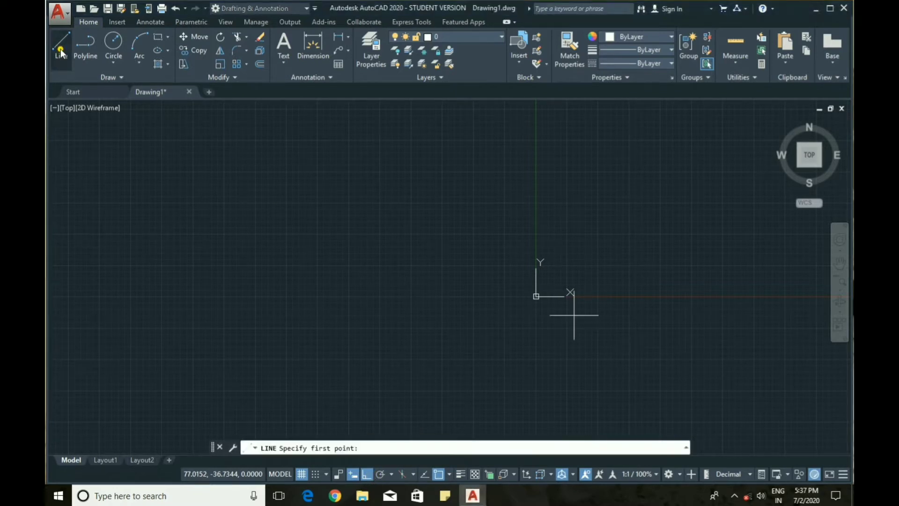
left_click(242, 287)
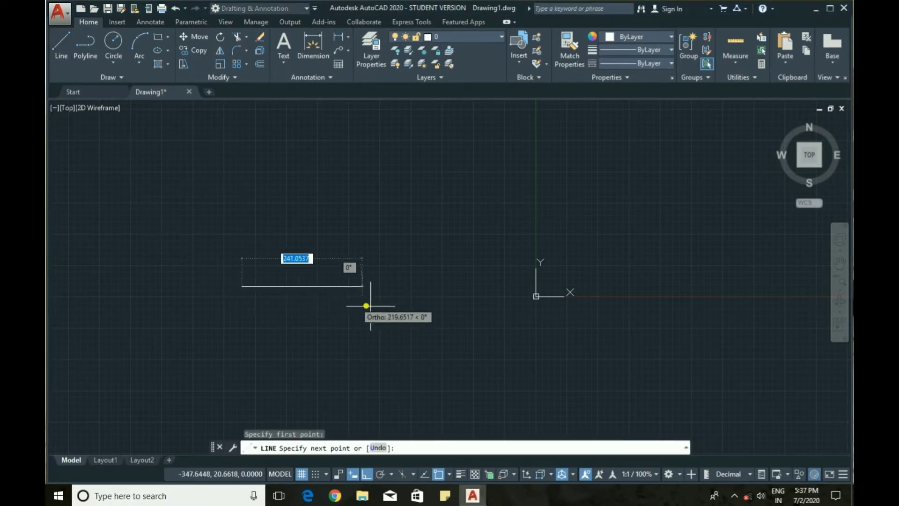
left_click(469, 286)
left_click(470, 380)
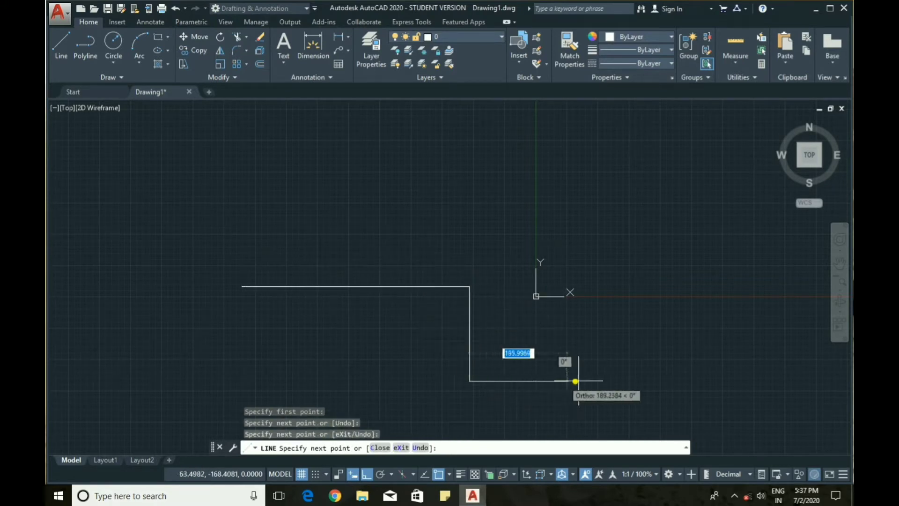
left_click(606, 380)
left_click(606, 153)
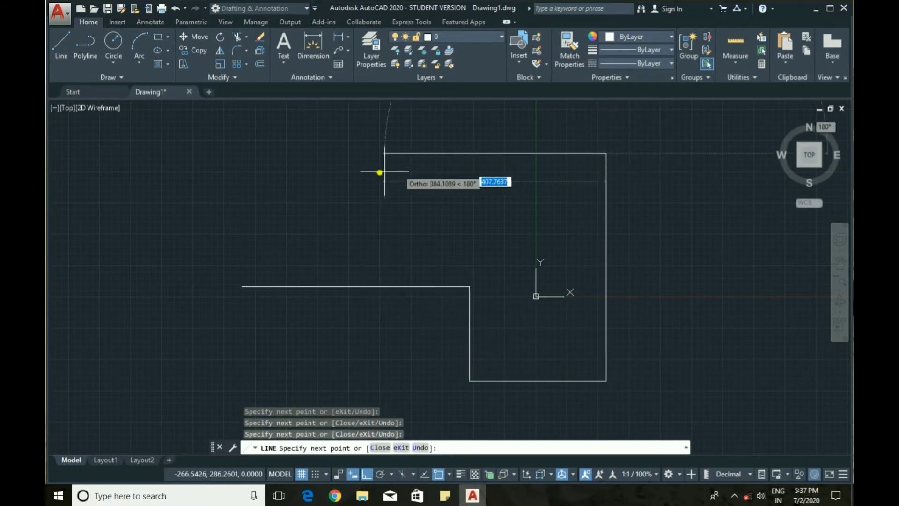
left_click(284, 172)
left_click(303, 216)
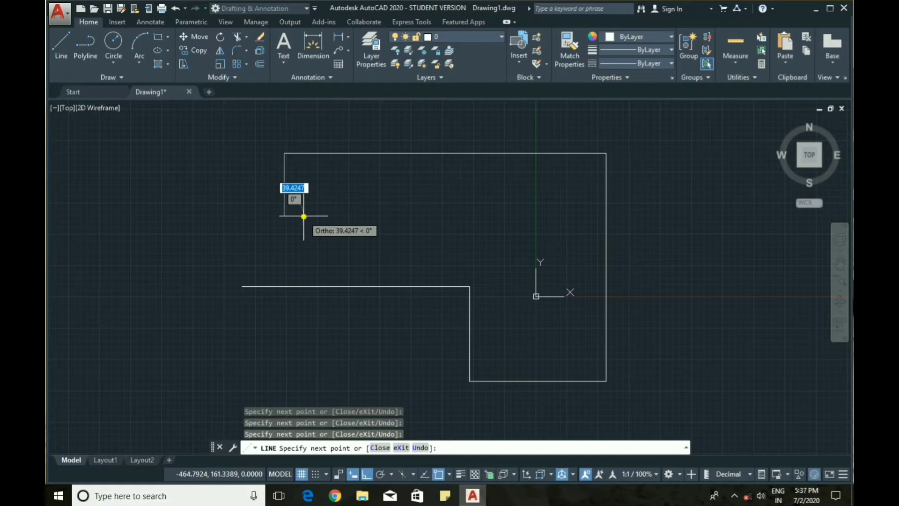
right_click(406, 199)
left_click(435, 245)
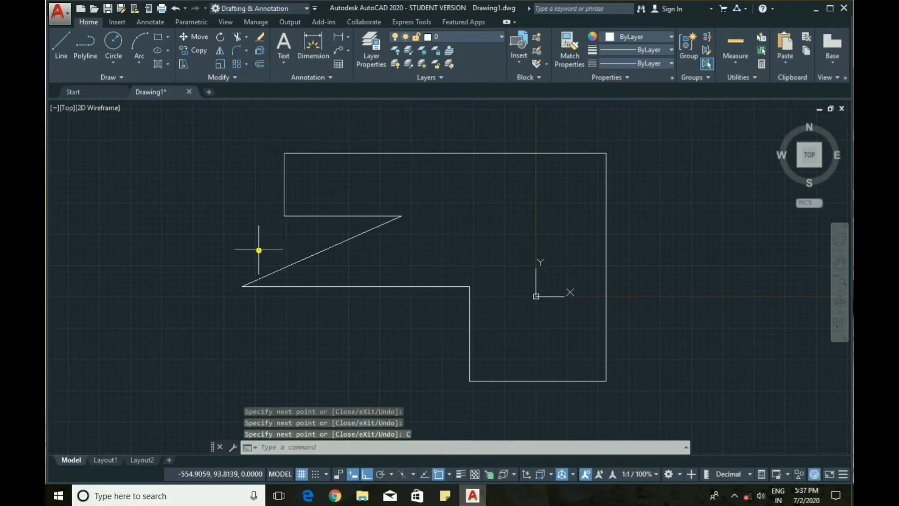
Step: Toggle Ortho mode and switch it back to its previous setting
key("F8")
key("F8")
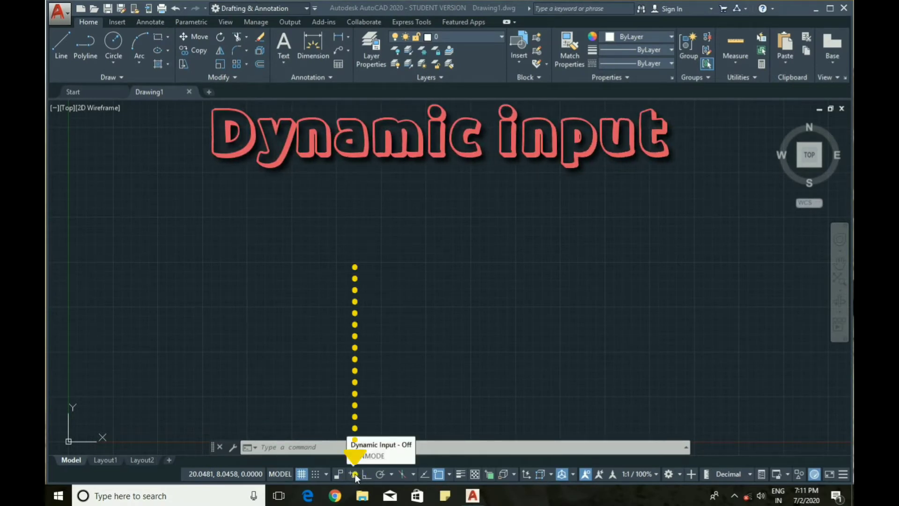
Step: Turn on Dynamic Input, try entering LINE at the cursor, and cancel the entry
left_click(354, 474)
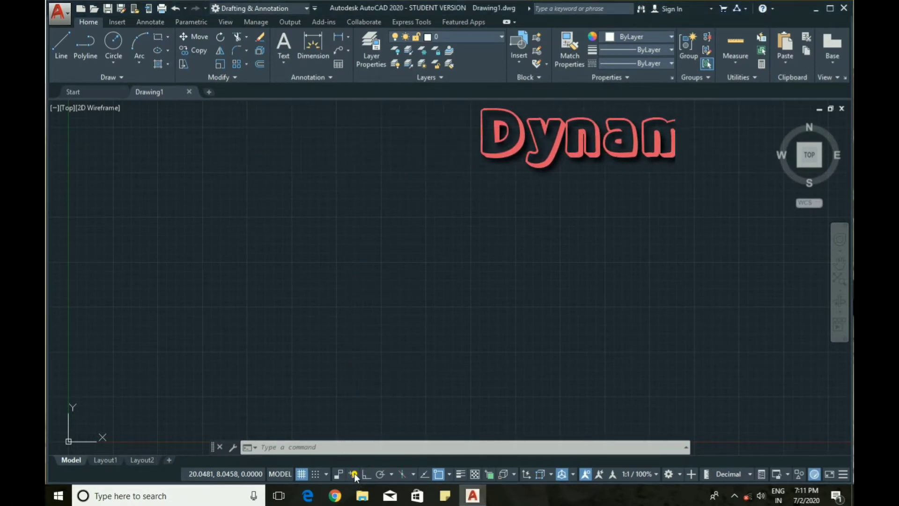
left_click(354, 474)
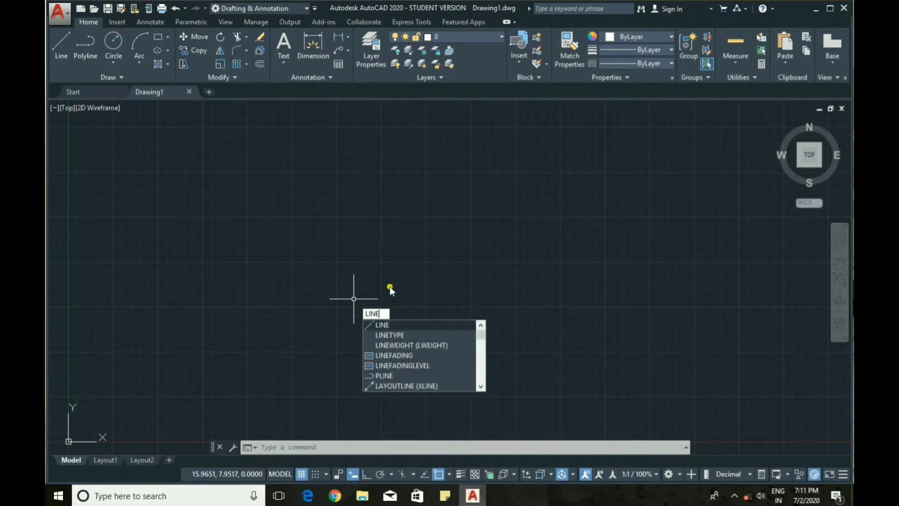
key("Escape")
key("Escape")
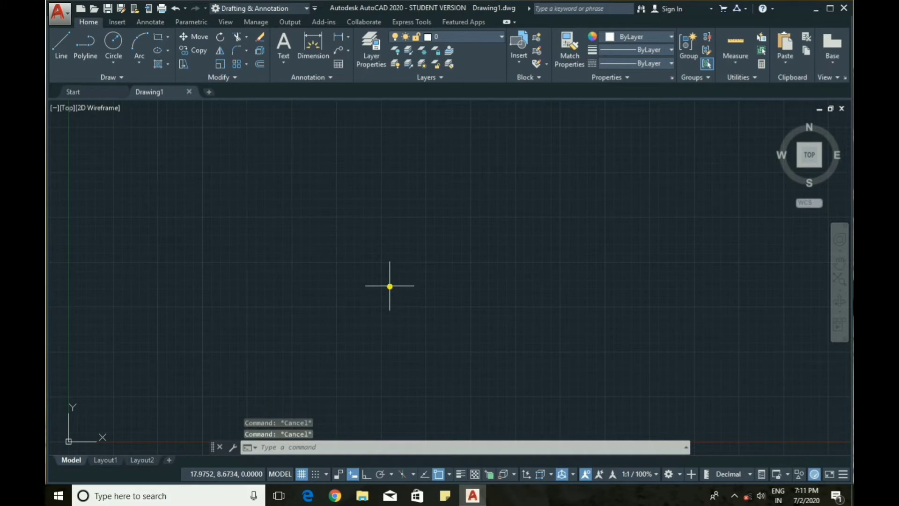
Step: Turn off Dynamic Input, cancel a trial entry on the command line, and turn Dynamic Input back on
key("F12")
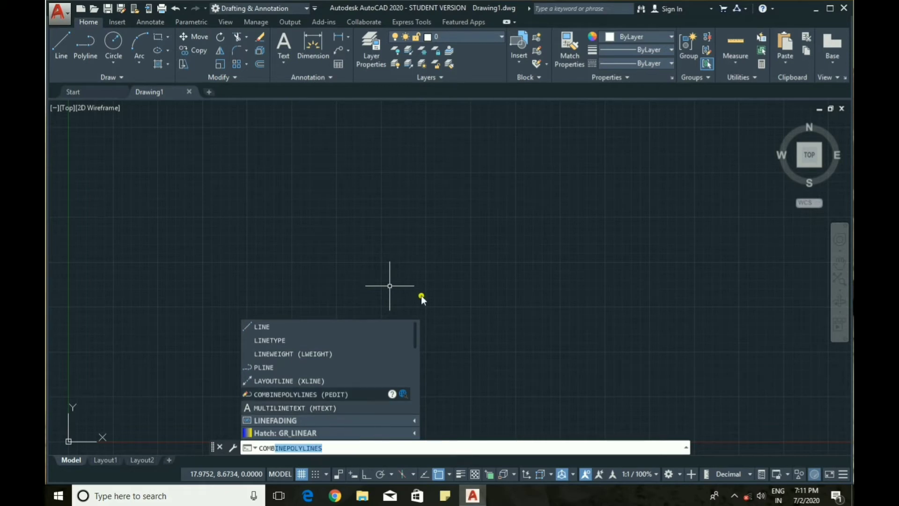
key("Escape")
key("Escape")
key("Escape")
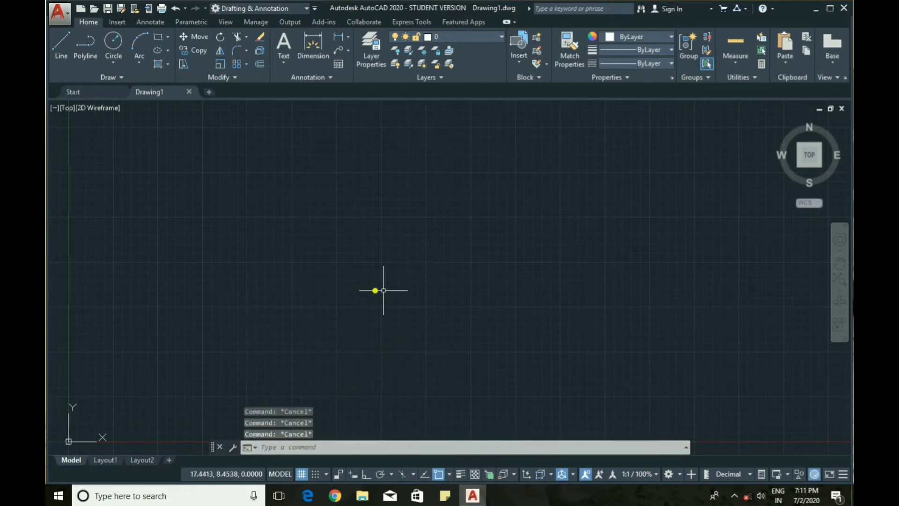
left_click(352, 474)
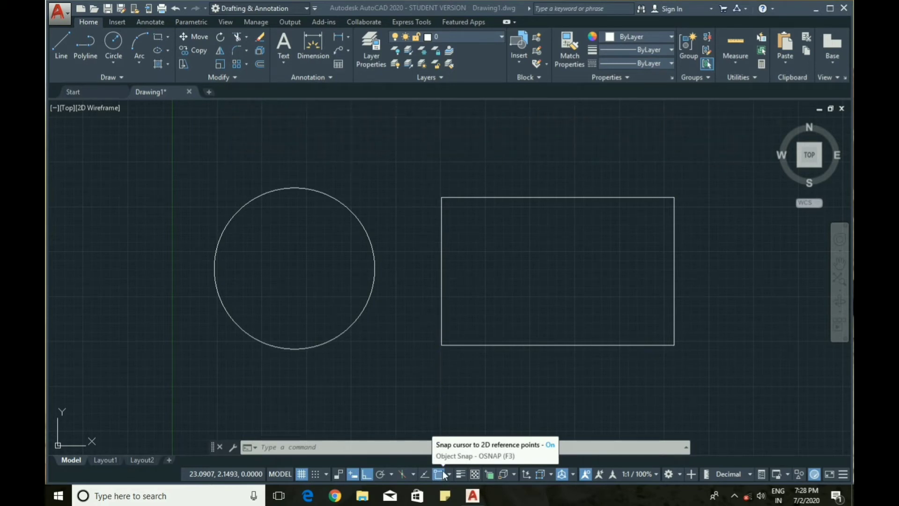
Step: Try to start a line on the circle with the one-time Midpoint snap override, and cancel the command
left_click(55, 51)
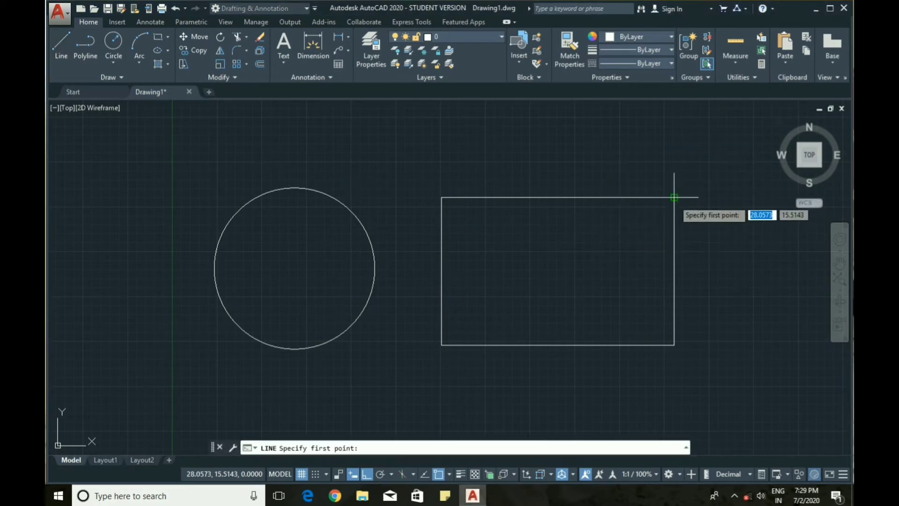
right_click(664, 247, "shift")
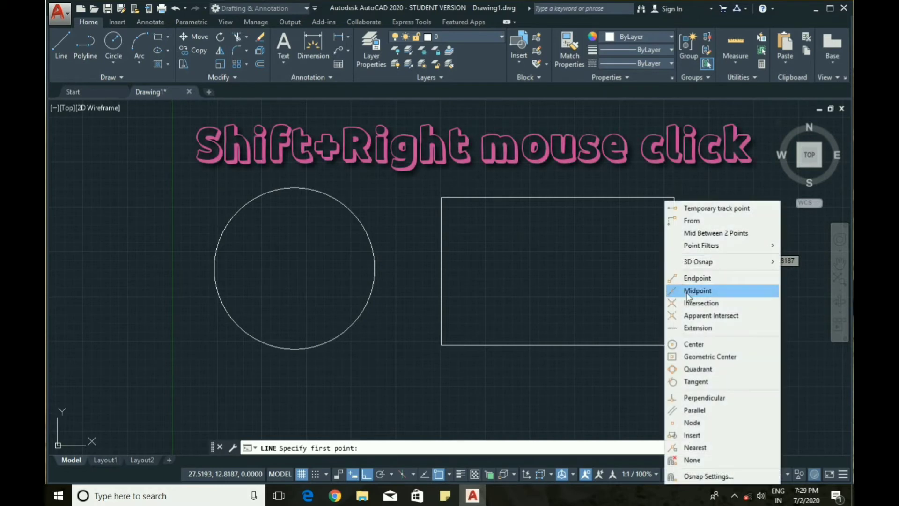
left_click(687, 291)
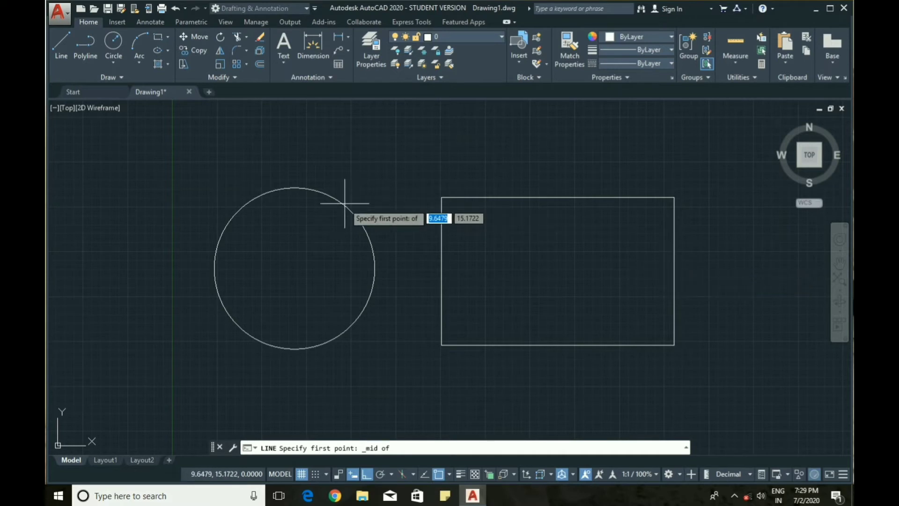
left_click(326, 195)
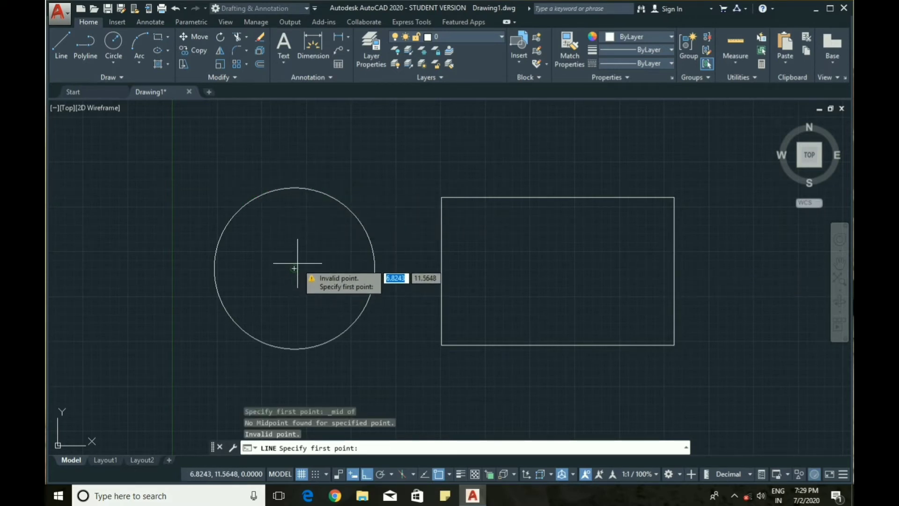
key("Escape")
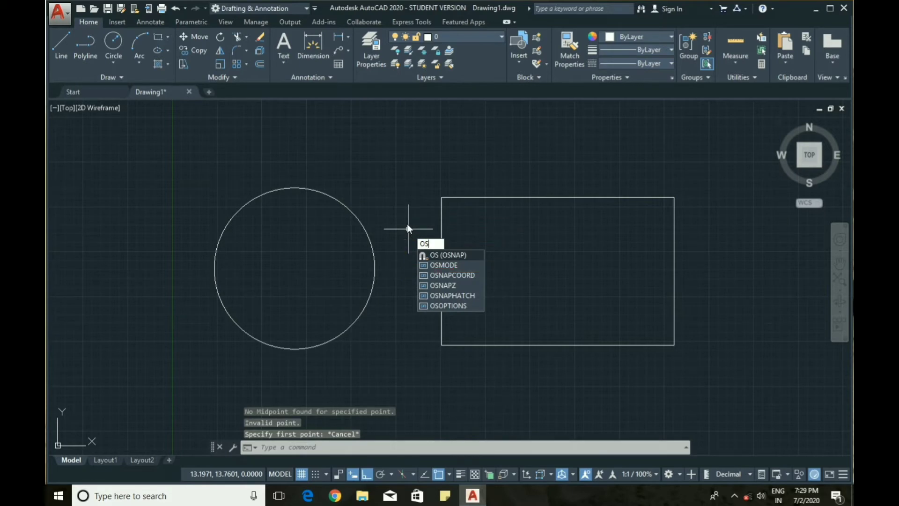
Step: Review the object snap modes in Drafting Settings, accept them, and start the Line command
key("Return")
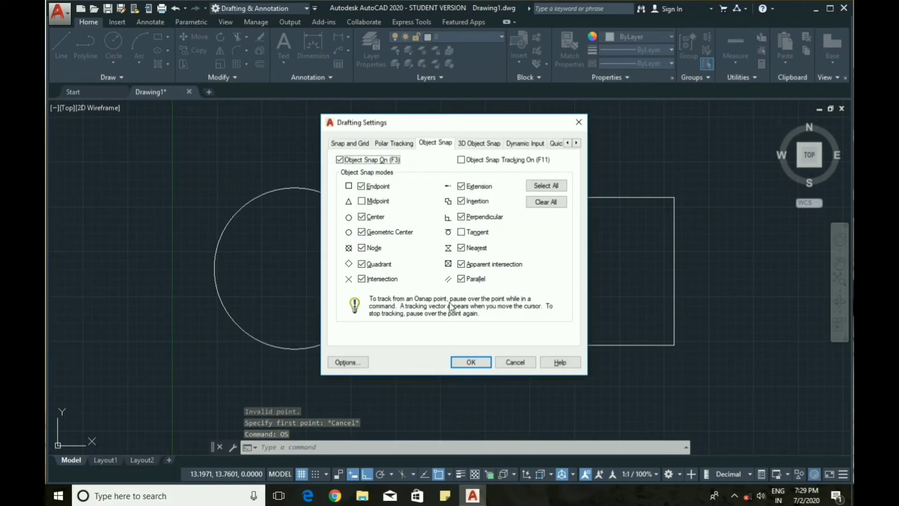
left_click(468, 362)
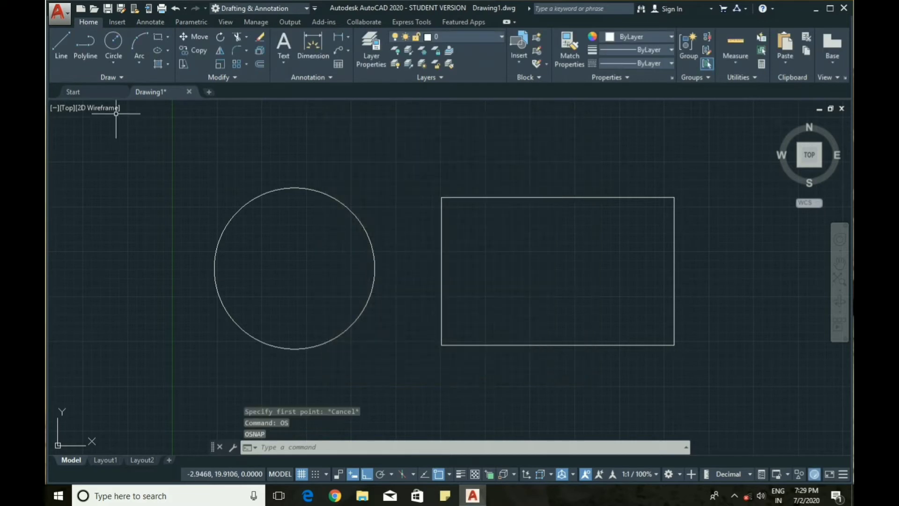
left_click(56, 41)
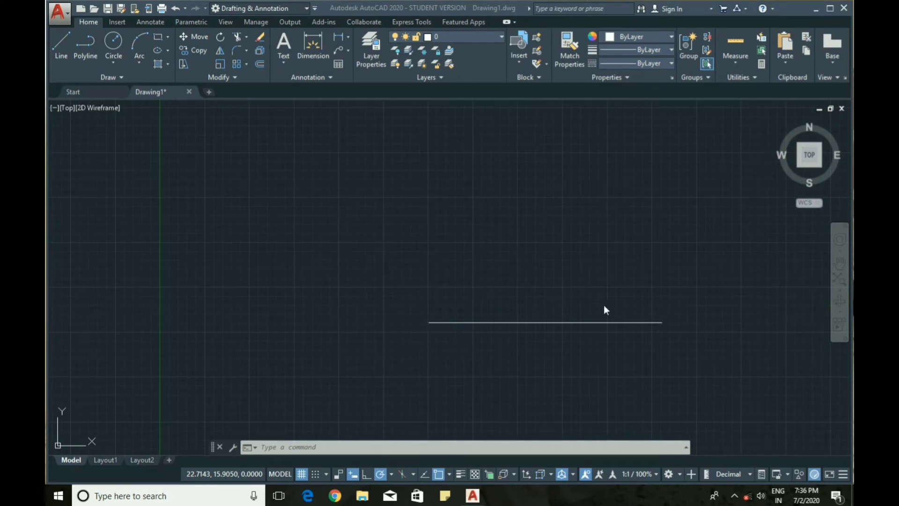
Step: Draw a line 10 units long at 30° from the left endpoint of the horizontal line, and pick both lines
key("Tab")
left_click(62, 46)
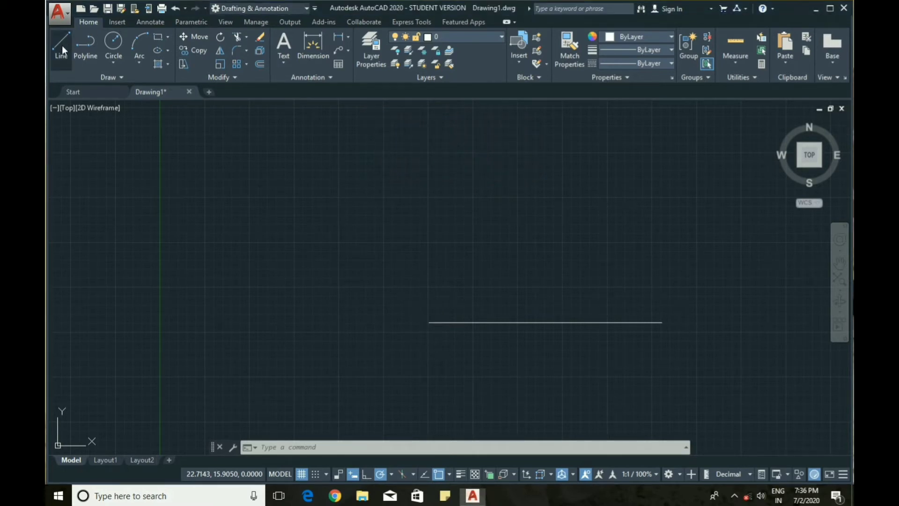
left_click(430, 322)
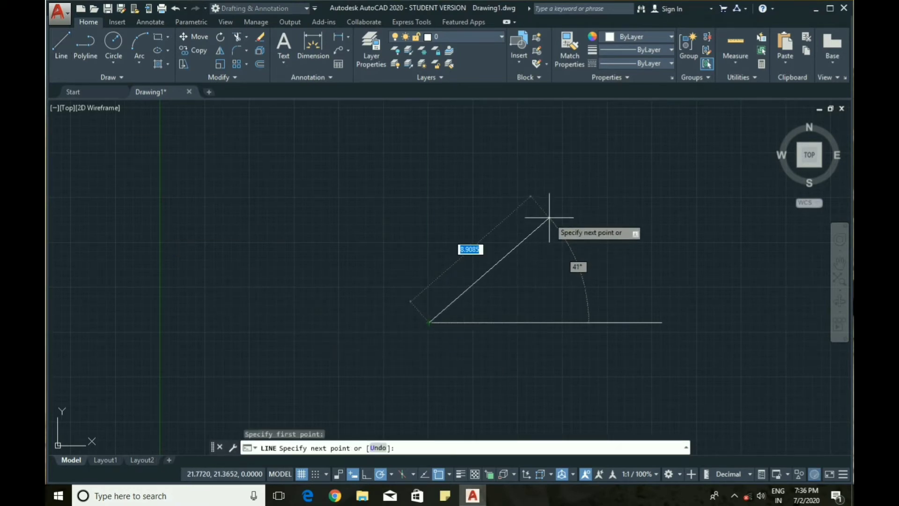
type("10")
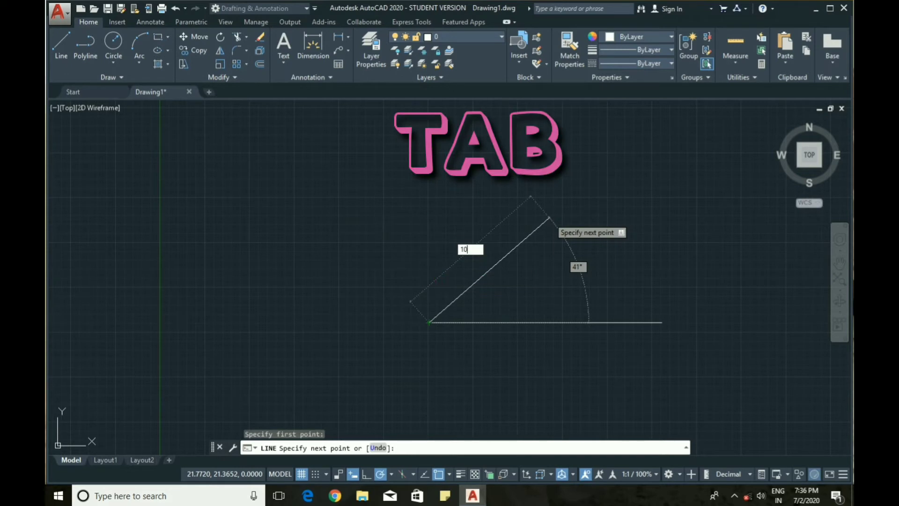
key("Tab")
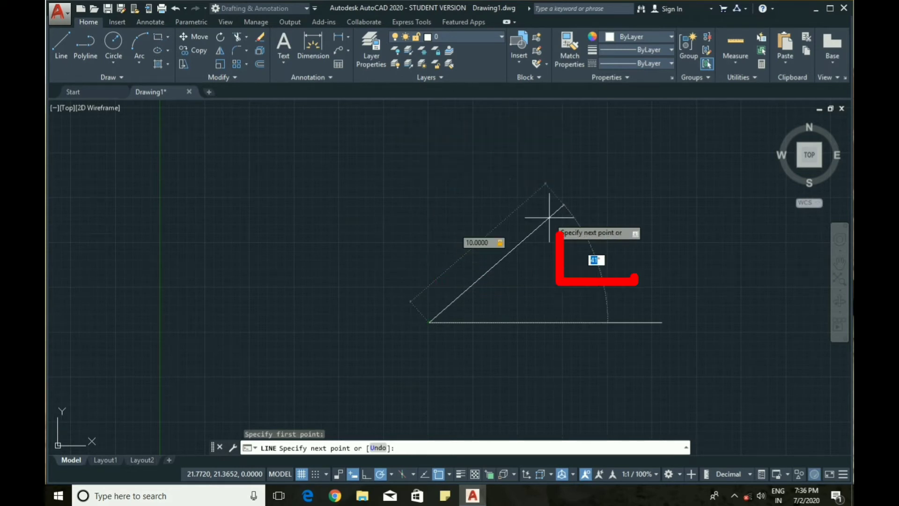
type("30")
key("Return")
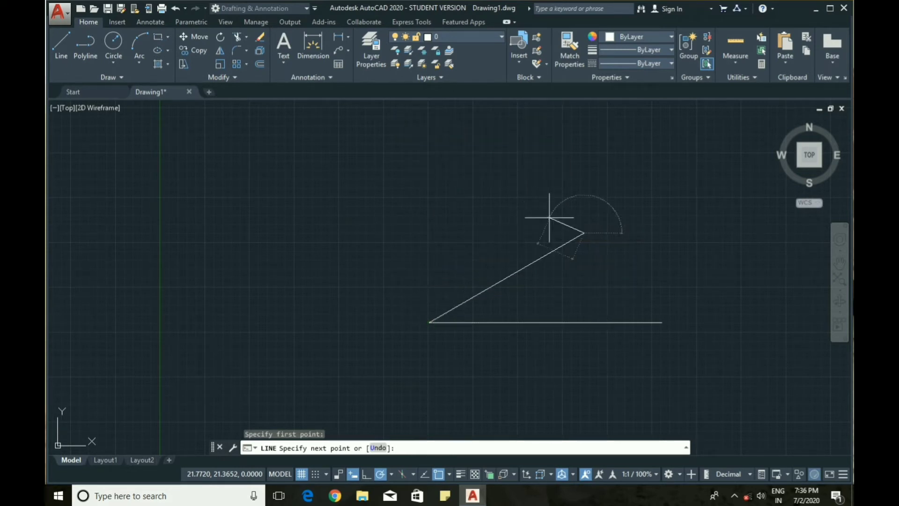
key("Escape")
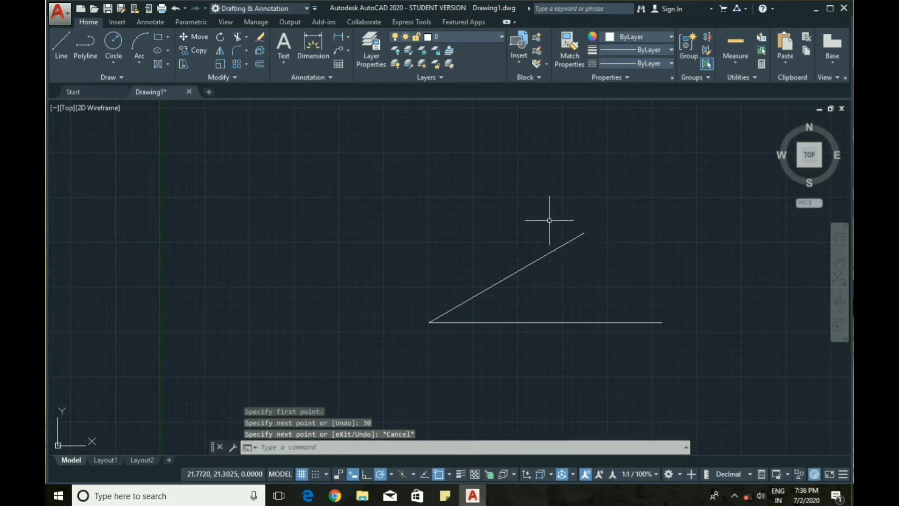
left_click(530, 264)
left_click(543, 323)
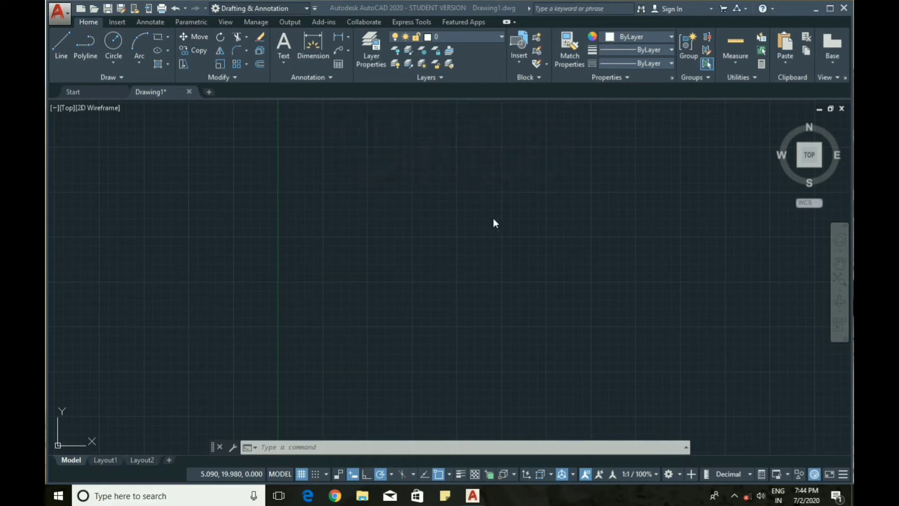
left_click(451, 257)
left_click(488, 291)
left_click(441, 252)
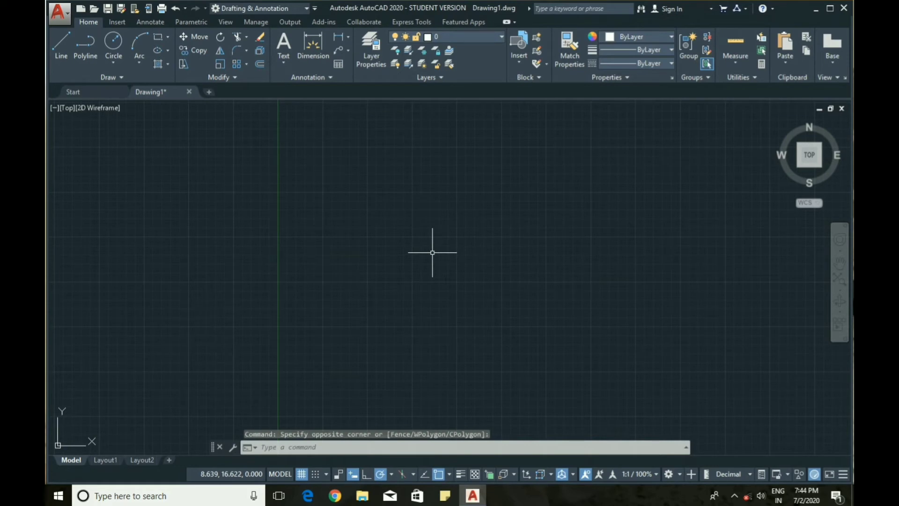
Step: Configure the drawing units with length precision 0.00 and Millimeters as the insertion scale
type("UN")
key("Return")
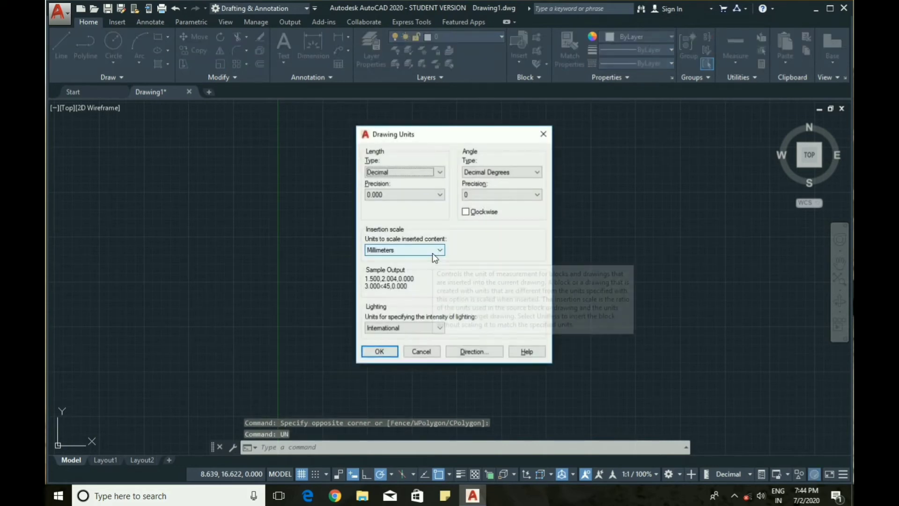
left_click(407, 193)
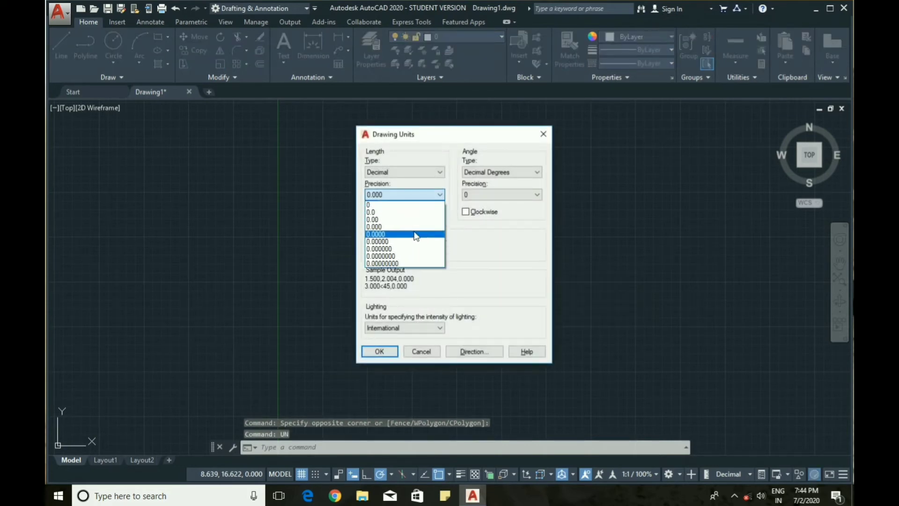
left_click(417, 219)
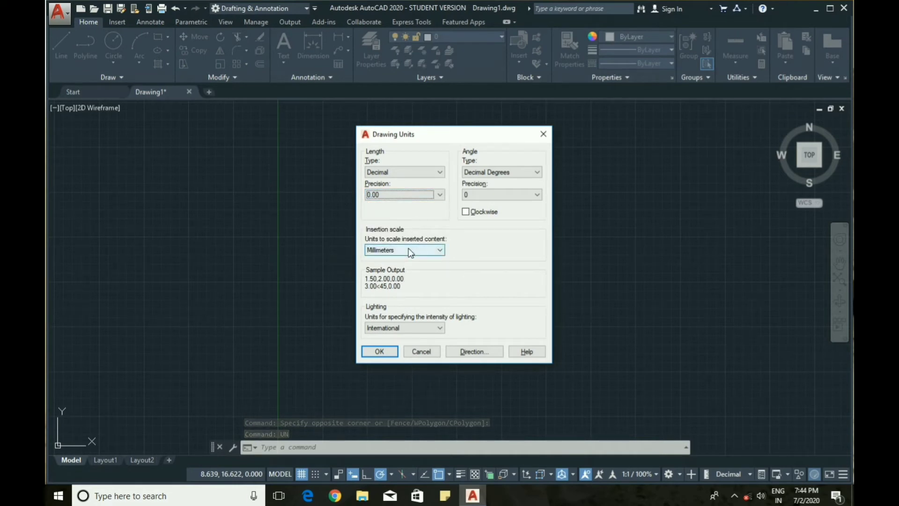
left_click(410, 251)
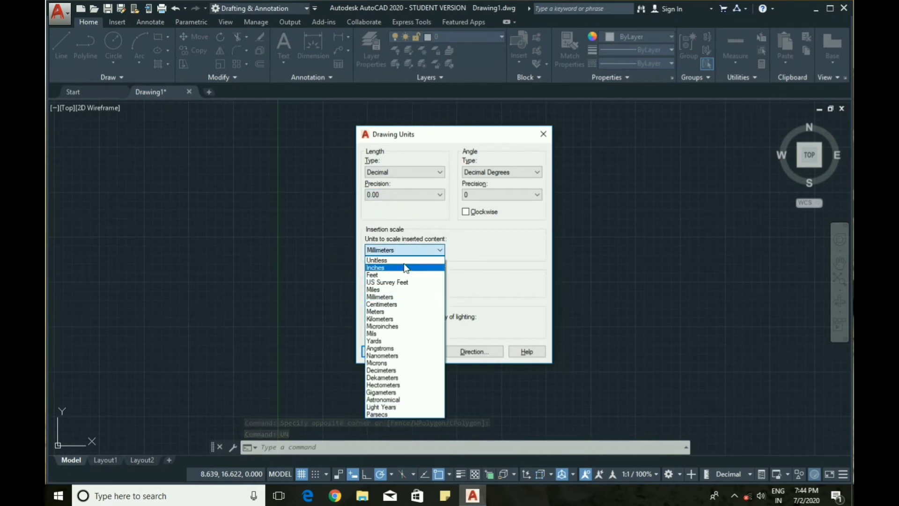
left_click(382, 298)
left_click(380, 354)
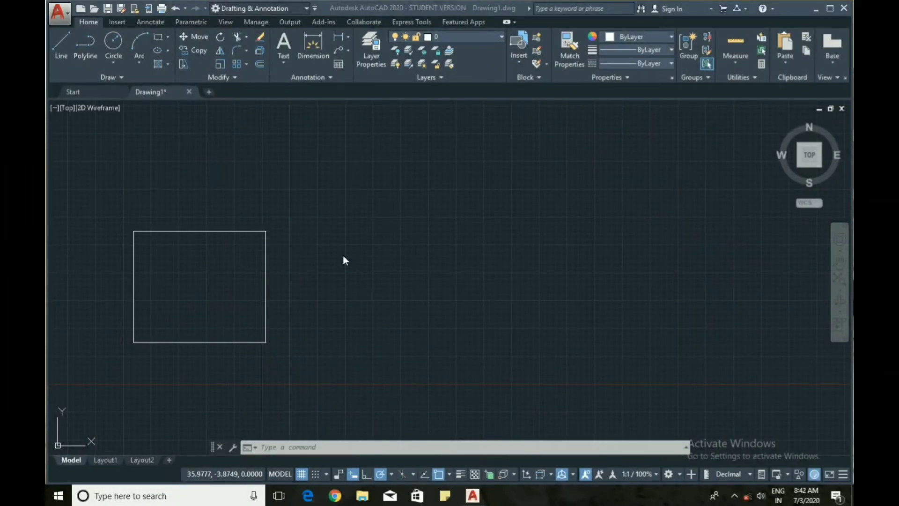
Step: Draw an open stepped polyline of three segments beside the rectangle, ending in a horizontal segment about 4.4 units long
left_click(89, 48)
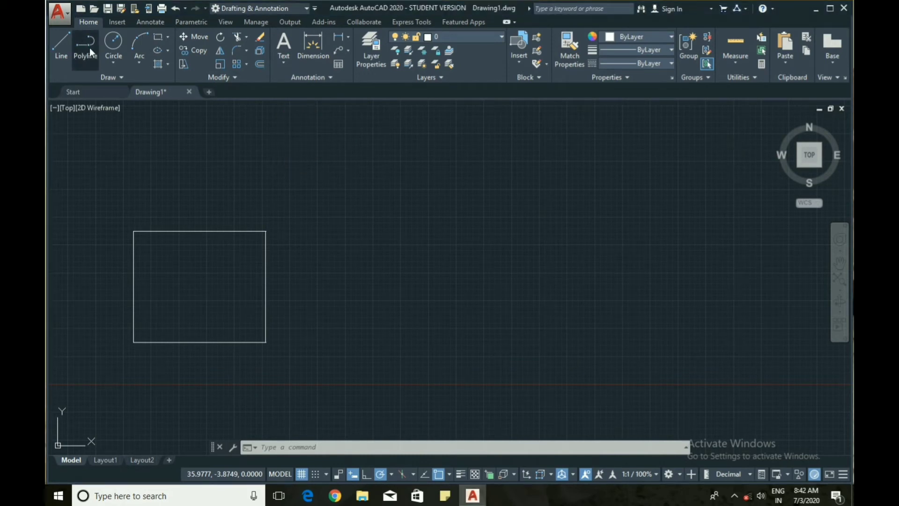
left_click(368, 239)
left_click(474, 239)
left_click(474, 289)
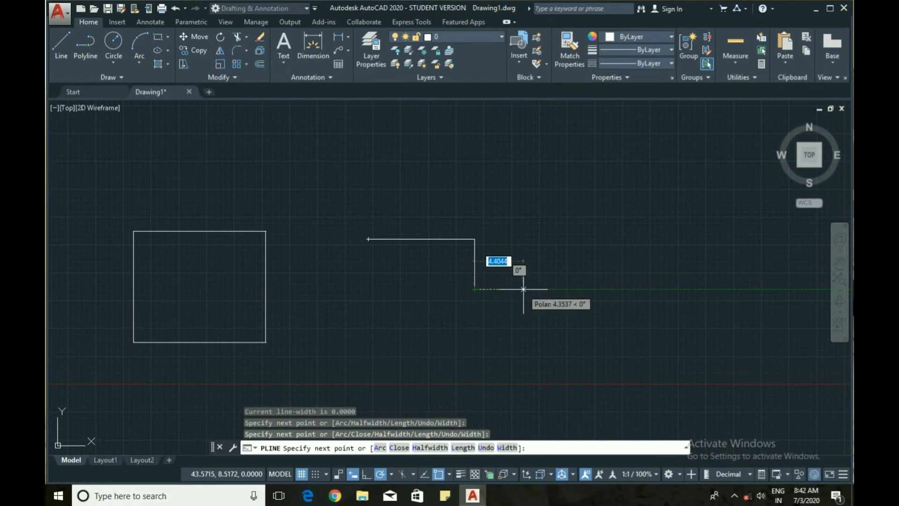
left_click(522, 289)
key("Escape")
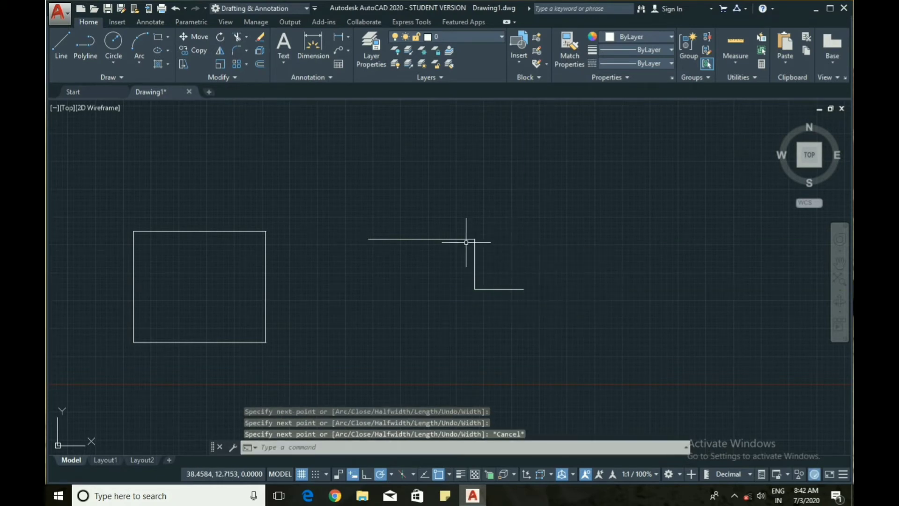
Step: Select the stepped polyline and the rectangle's right side in turn to compare how each is selected, clearing each selection
left_click(465, 239)
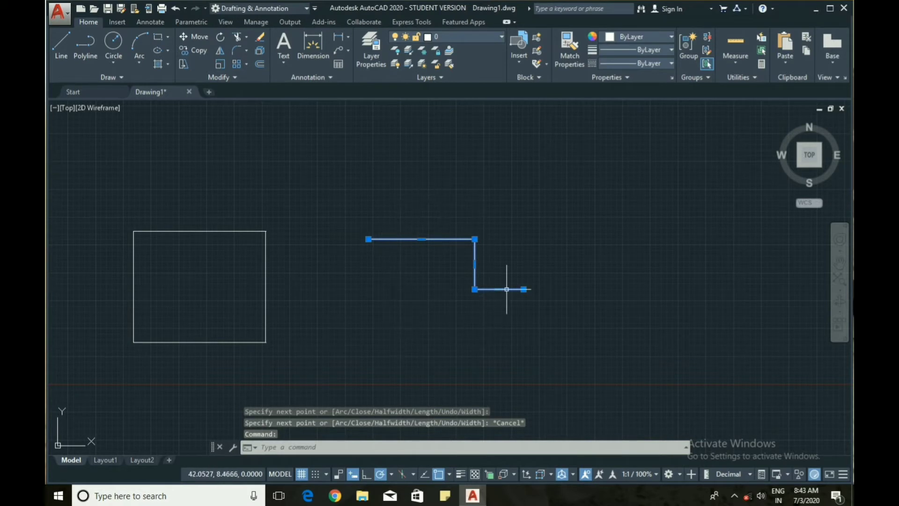
key("Escape")
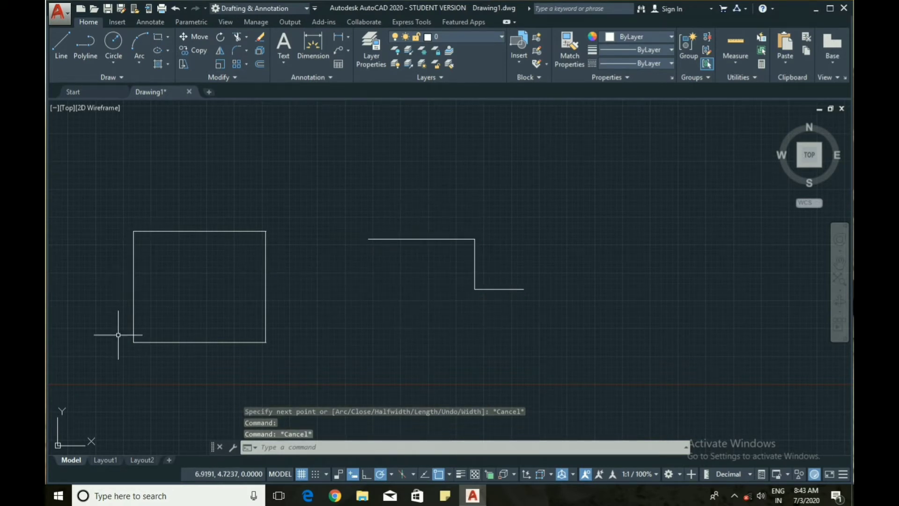
left_click(265, 282)
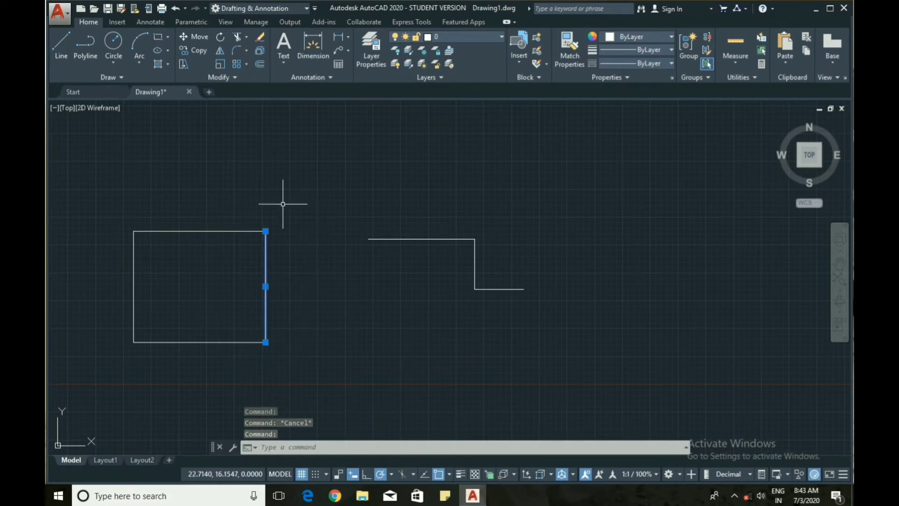
key("Escape")
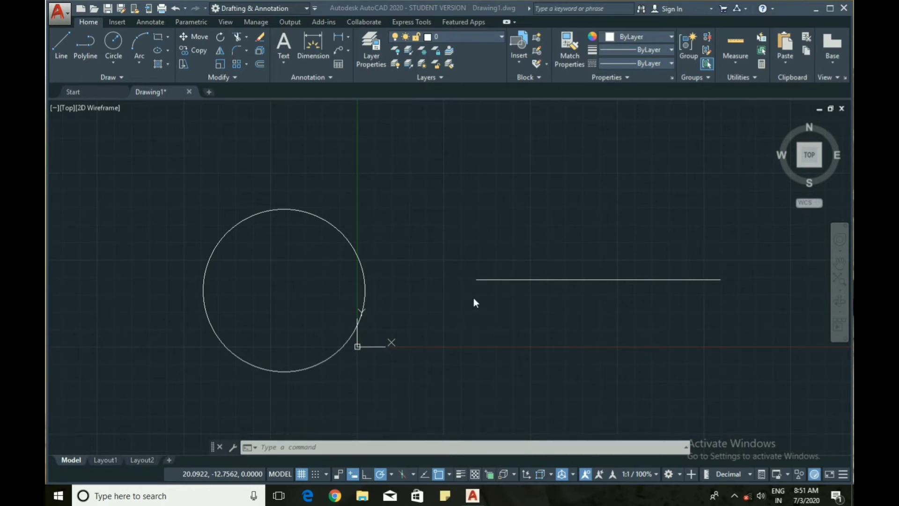
Step: Compare a window selection over the line's left end with a crossing selection over its right end, and clear the selection
left_click(464, 305)
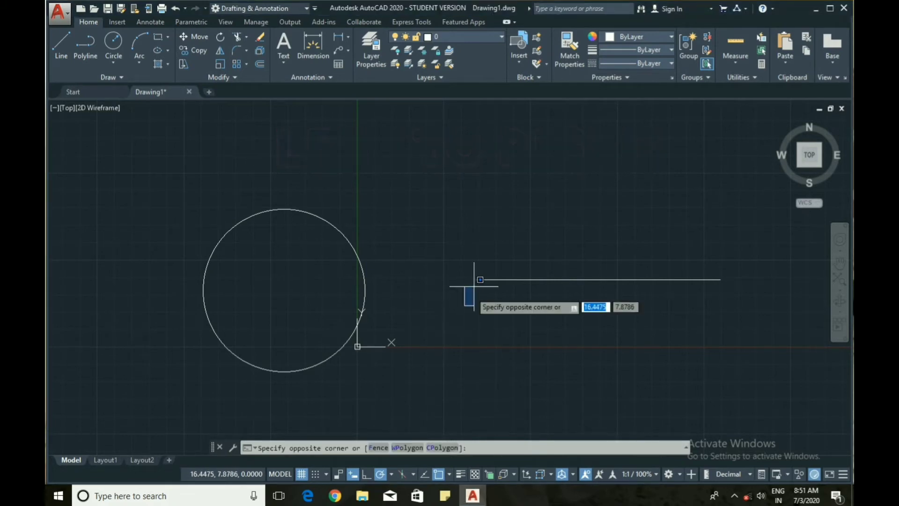
left_click(504, 251)
left_click(746, 303)
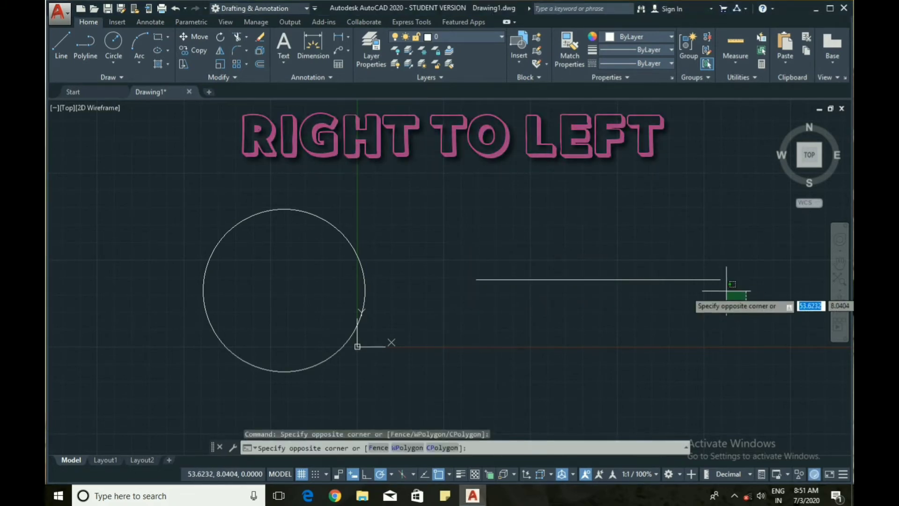
left_click(639, 256)
key("Escape")
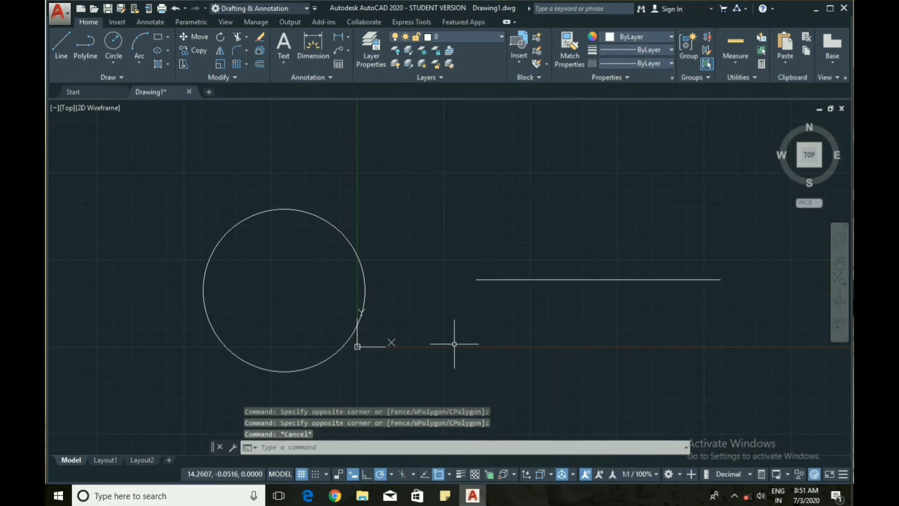
Step: Try window selections on the line, one covering only its left part and one fully enclosing it, and clear the selection
left_click(449, 338)
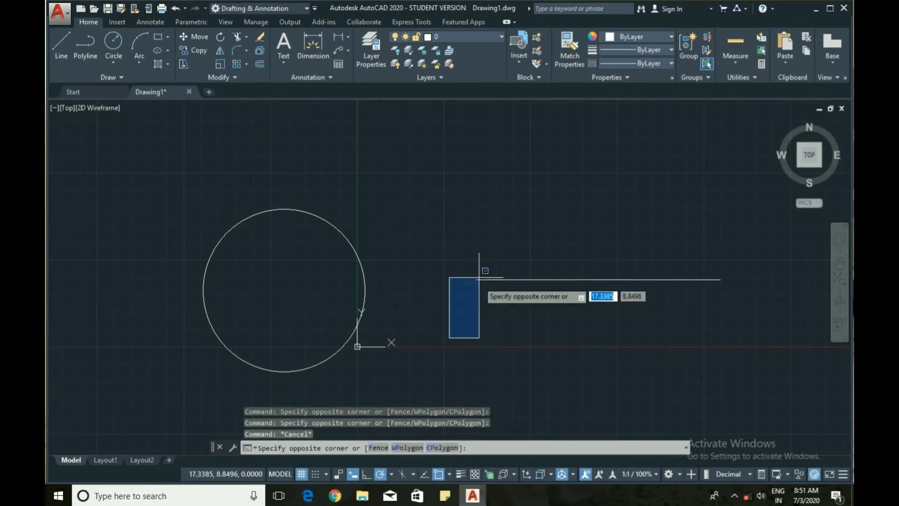
left_click(621, 249)
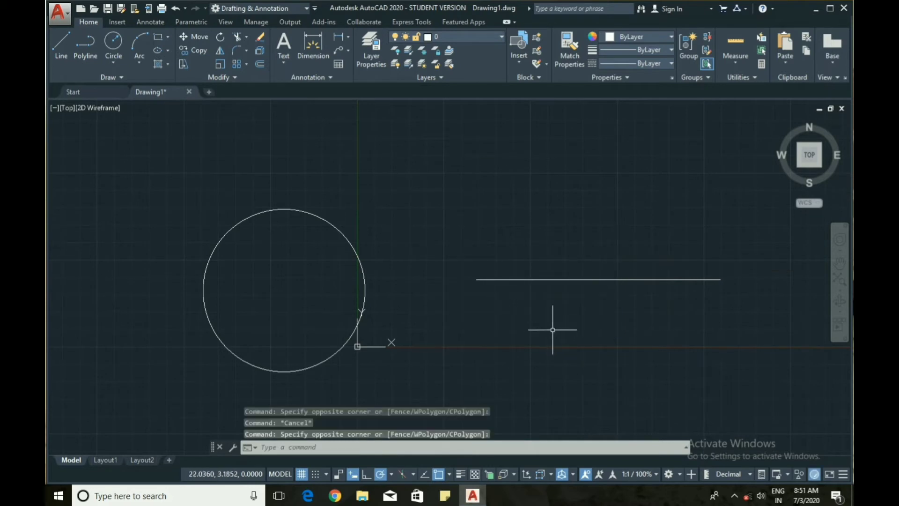
left_click(443, 323)
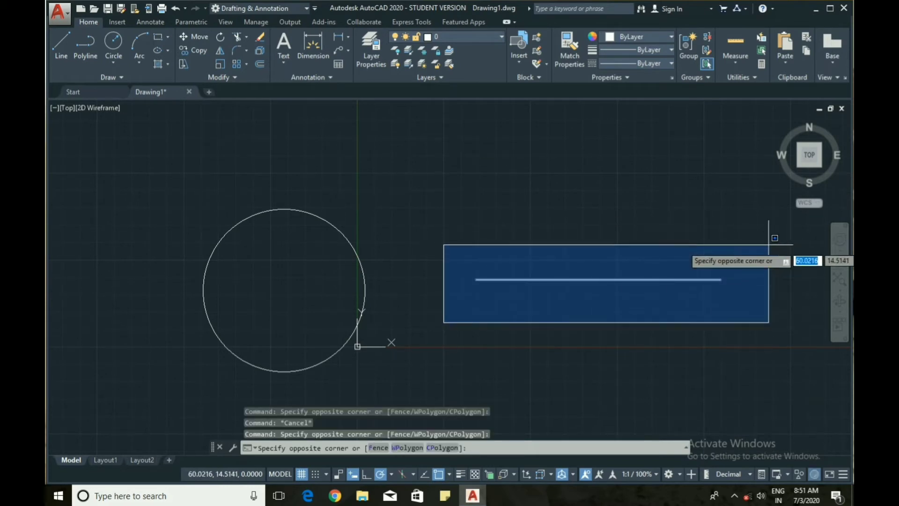
left_click(742, 238)
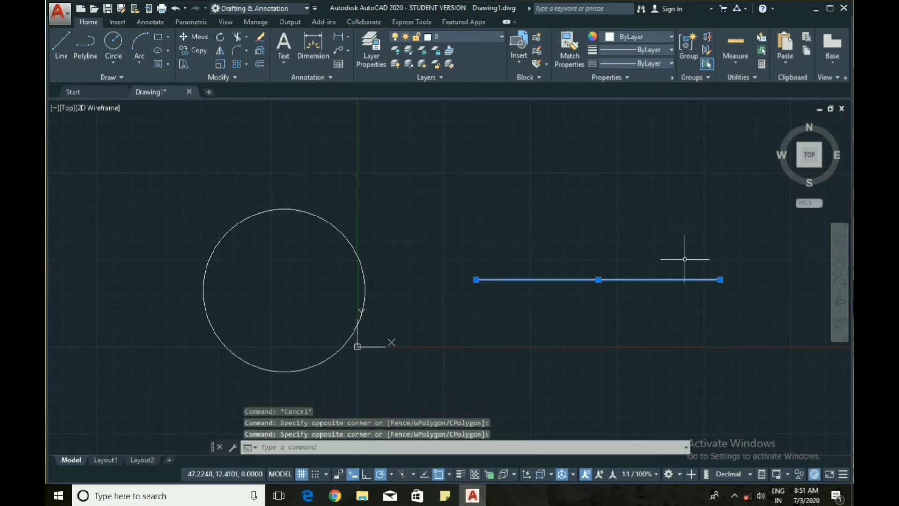
key("Escape")
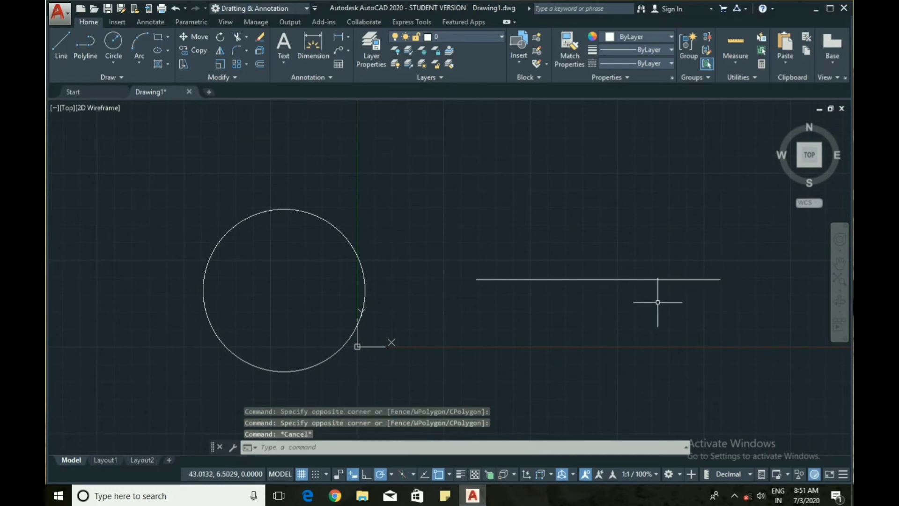
Step: Select the line with a right-to-left crossing window over its right half only, and clear the selection
left_click(753, 301)
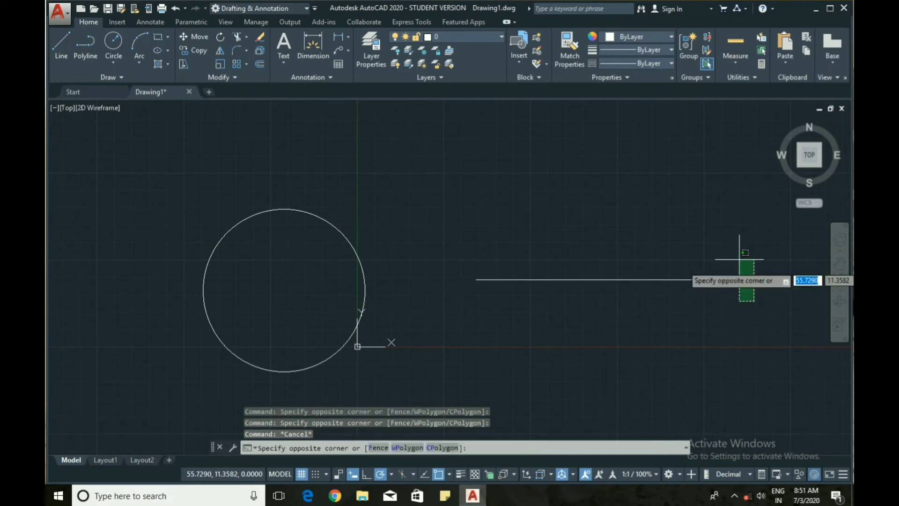
left_click(595, 255)
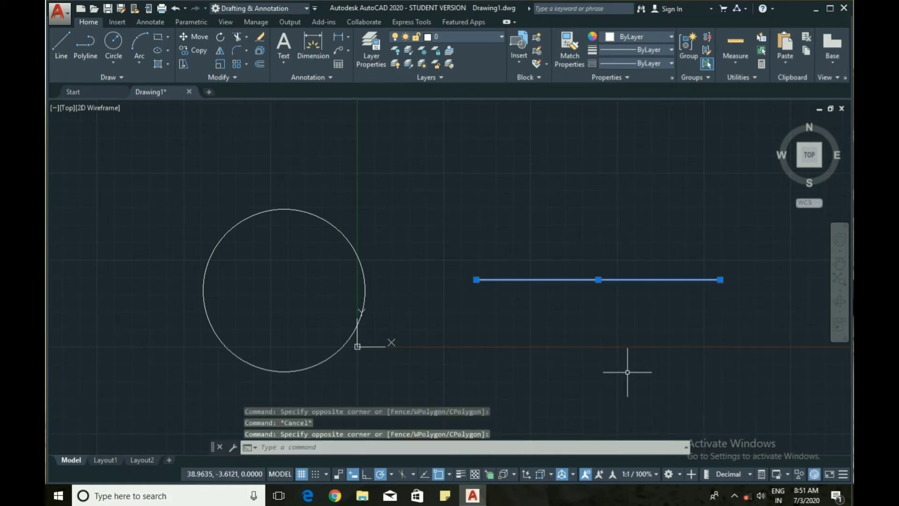
key("Escape")
Step: Test a window selection over the circle's lower-left part and a crossing selection over its lower-right part
middle_click_drag(343, 332, 428, 319)
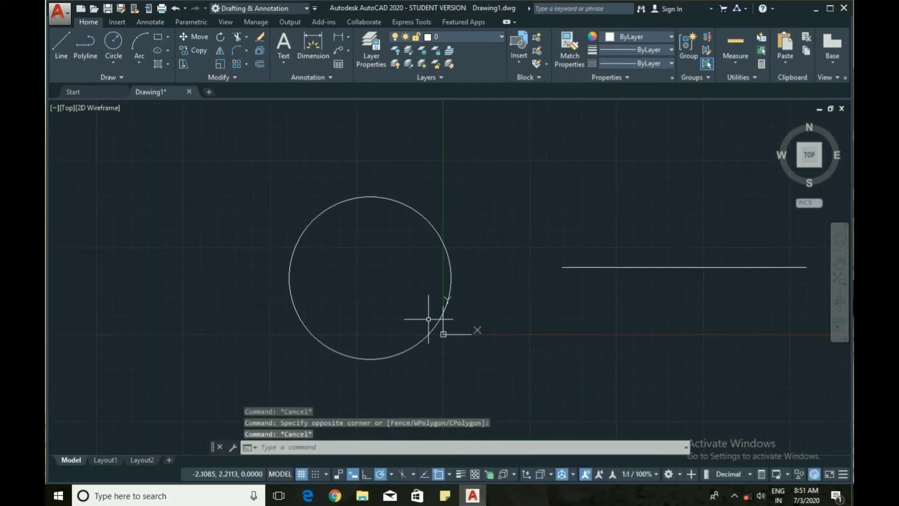
left_click(267, 361)
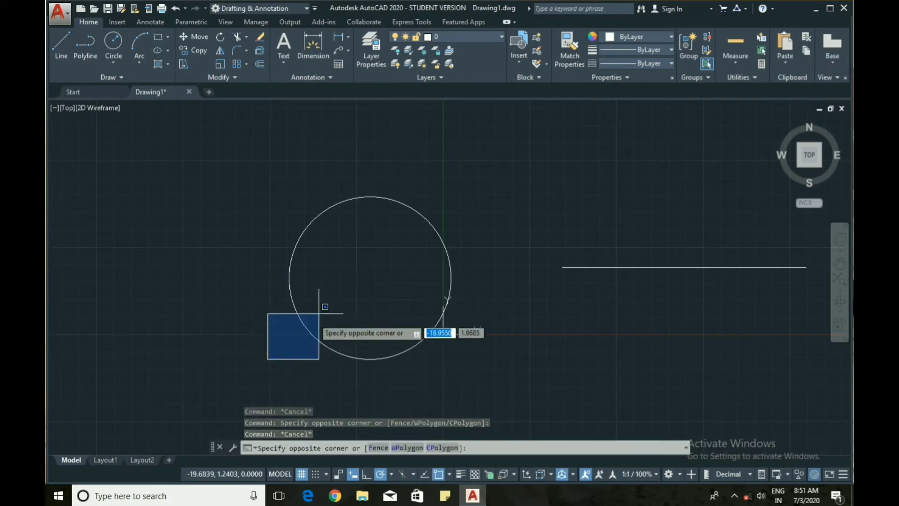
left_click(347, 295)
left_click(500, 382)
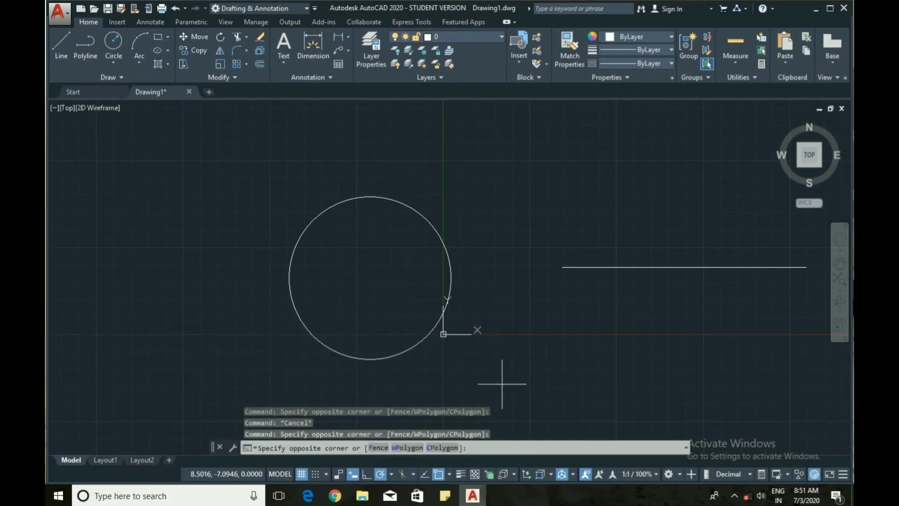
left_click(413, 278)
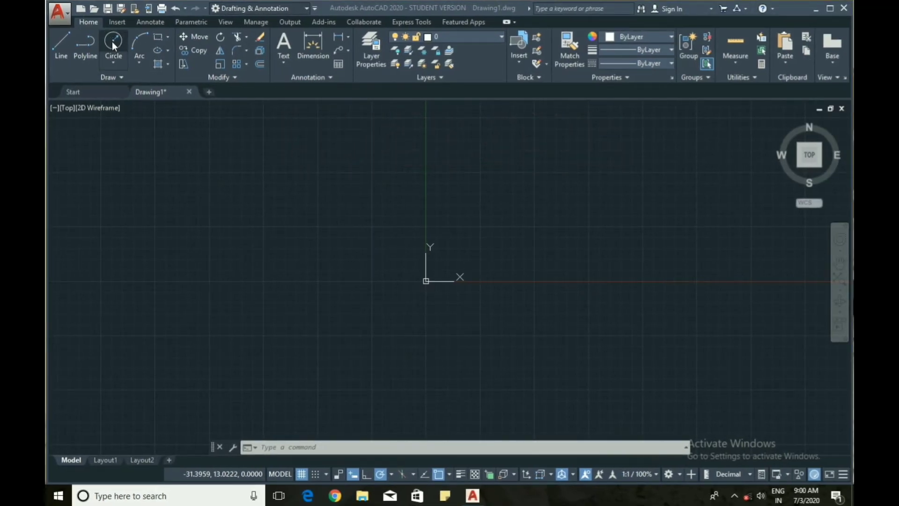
Step: Draw a circle of radius 25 to the left of the origin, and bring up the other circle creation methods
left_click(111, 41)
left_click(312, 291)
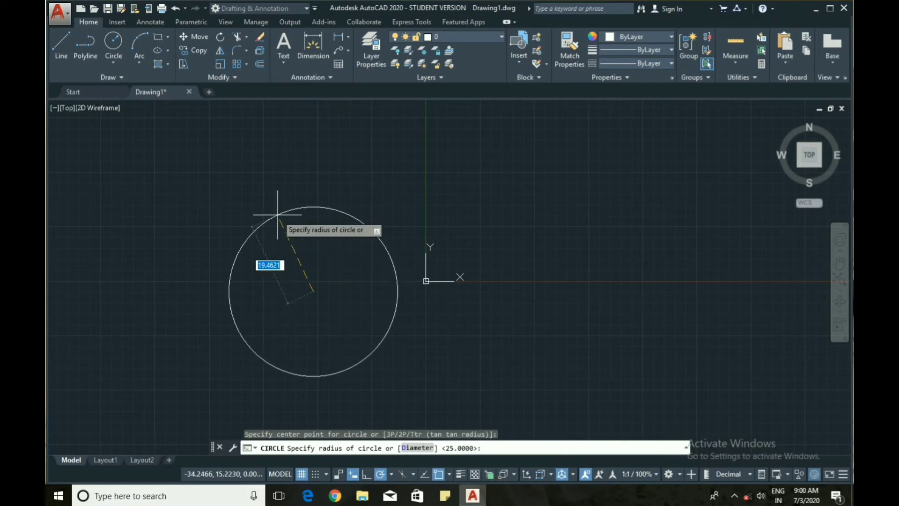
type("25")
key("Return")
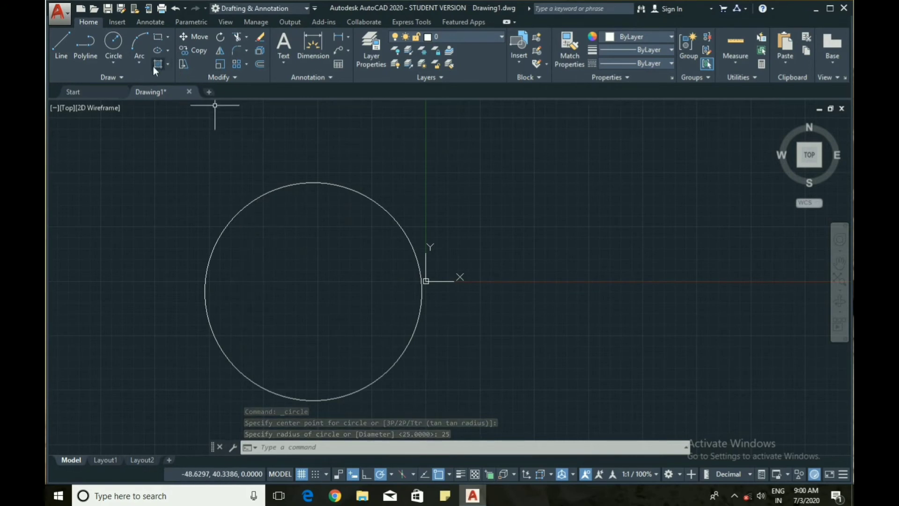
left_click(113, 63)
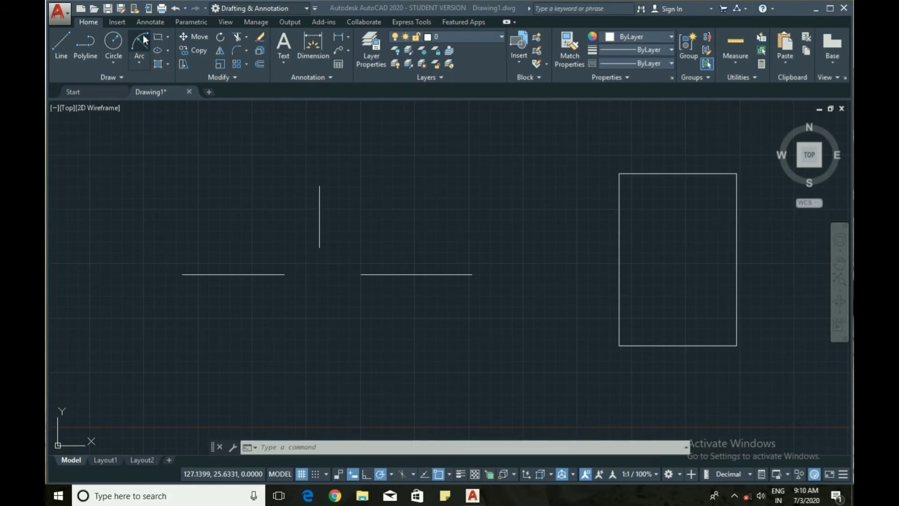
Step: Draw a 3-Point arc from the left horizontal line's inner end, through the vertical line's lower end, to the right horizontal line's inner end
left_click(140, 61)
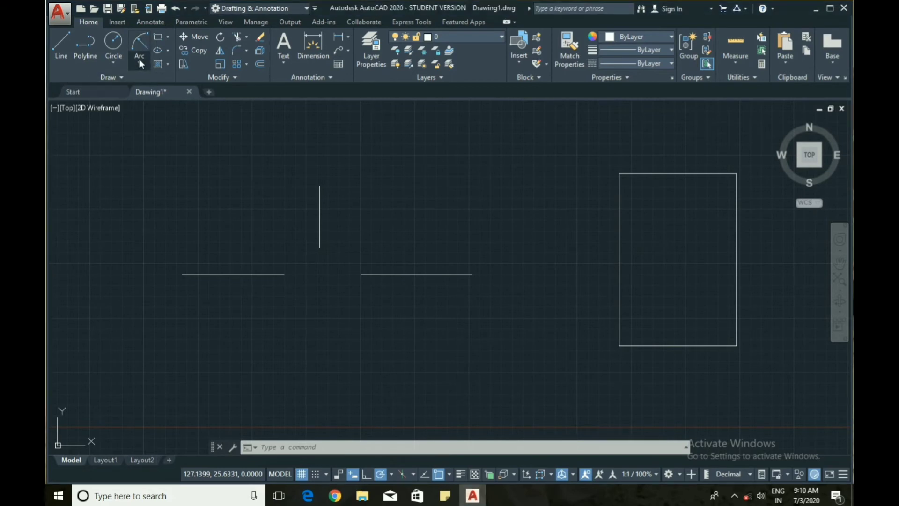
left_click(139, 60)
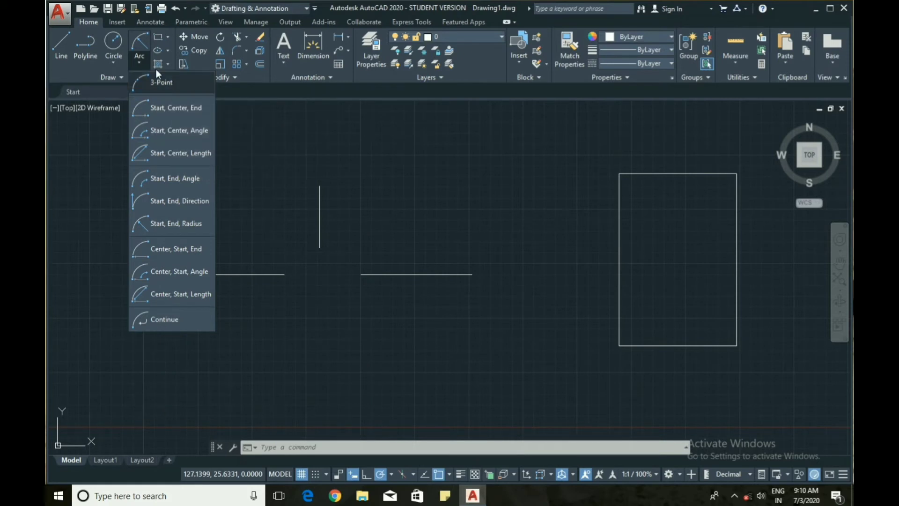
left_click(165, 80)
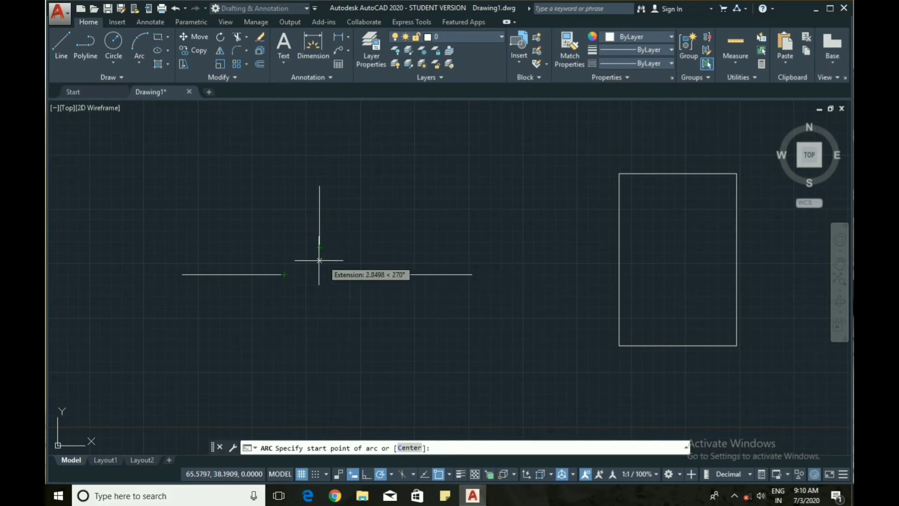
left_click(284, 274)
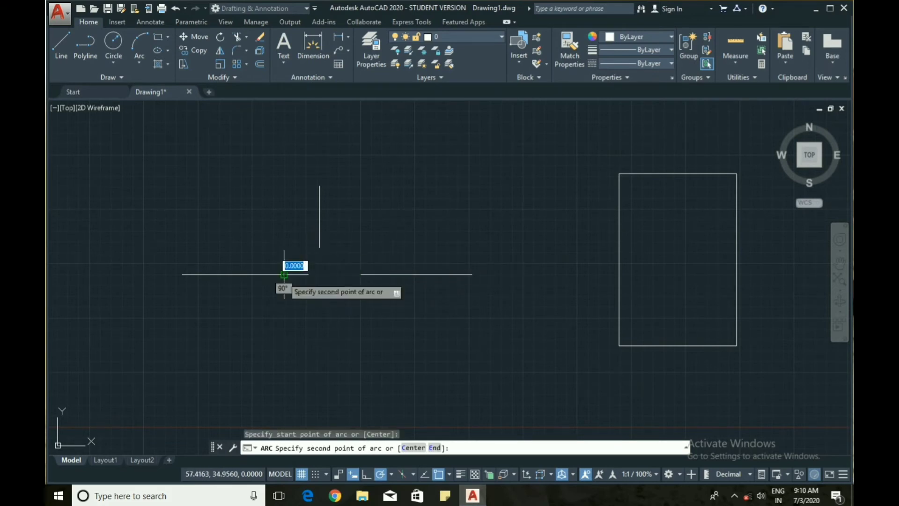
left_click(321, 254)
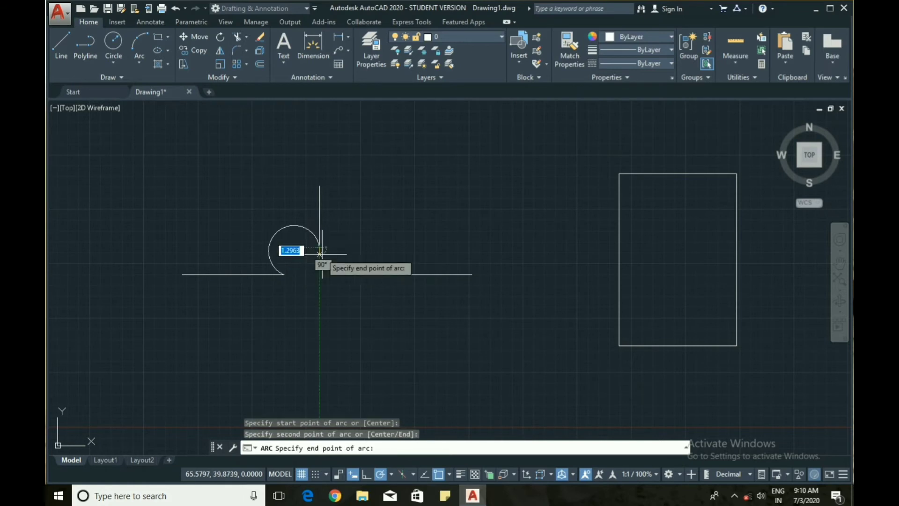
left_click(360, 275)
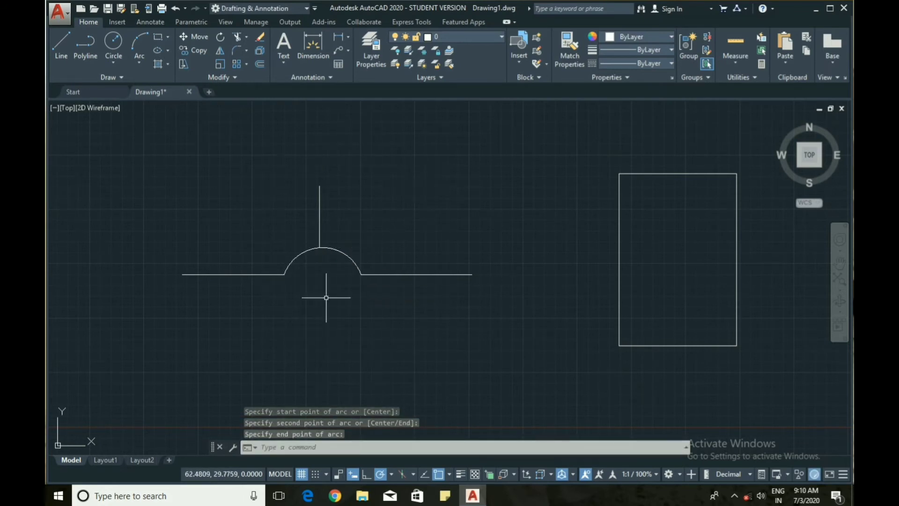
Step: Draw a Start, End, Radius arc of radius 50 from the rectangle's upper-left corner to its lower-left corner
middle_click_drag(448, 243, 388, 247)
left_click(131, 68)
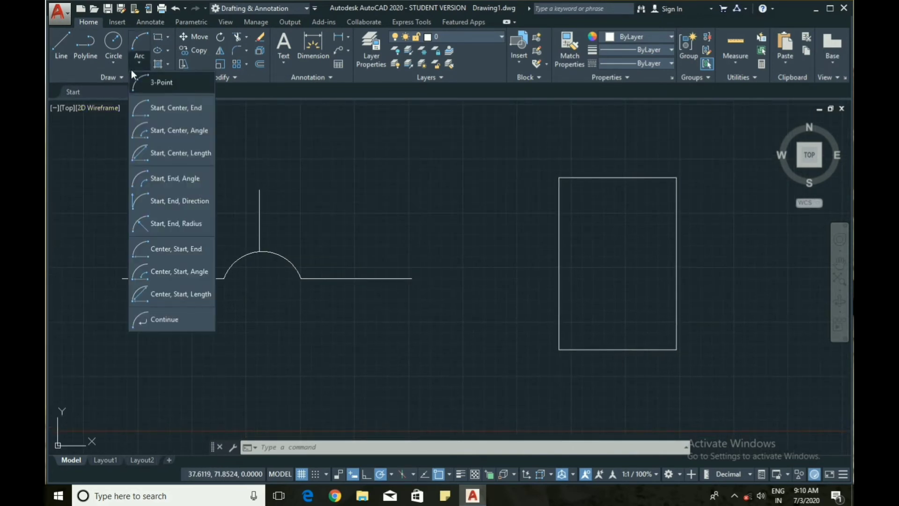
left_click(169, 224)
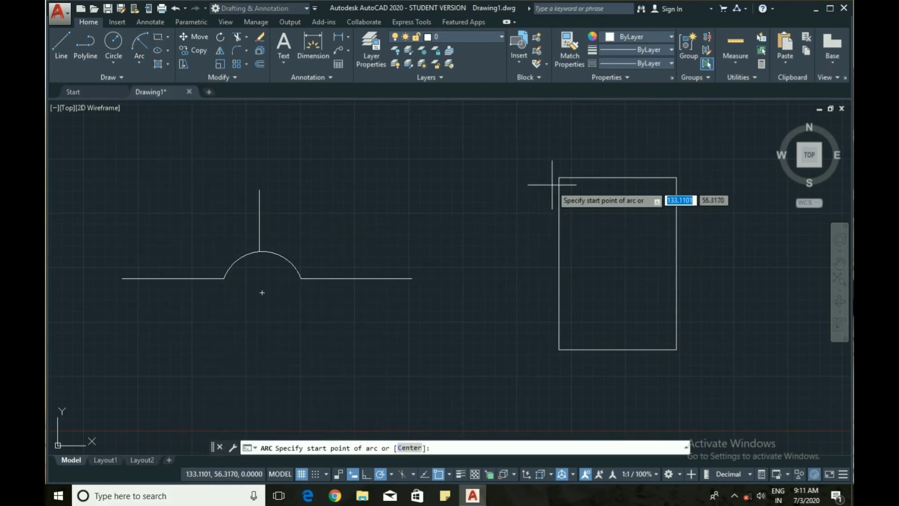
left_click(558, 177)
left_click(558, 350)
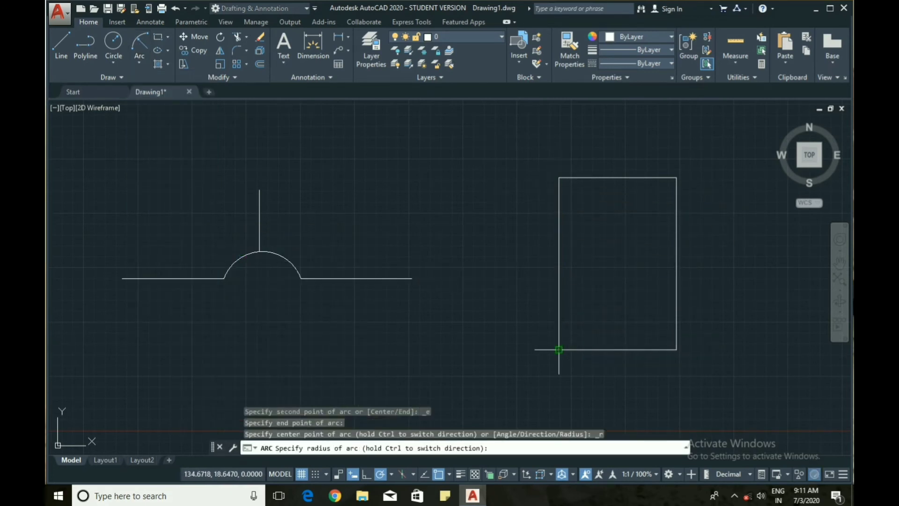
type("50")
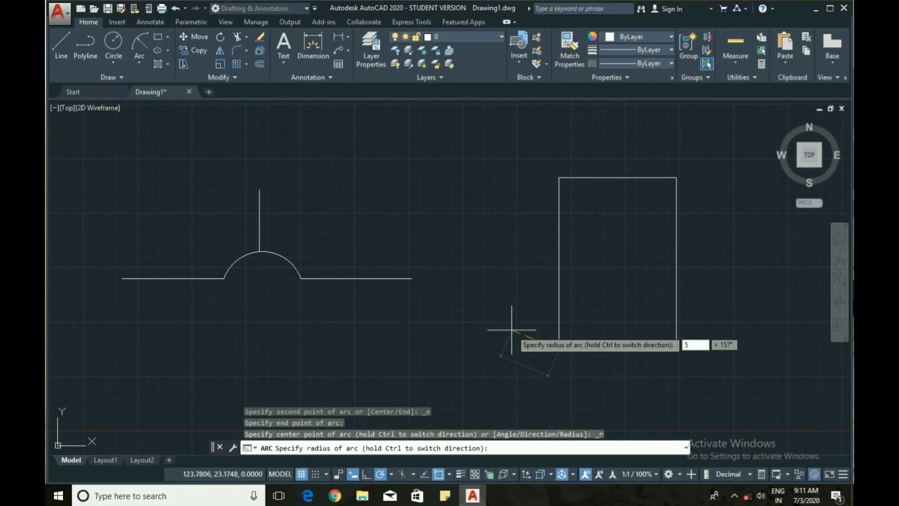
key("Return")
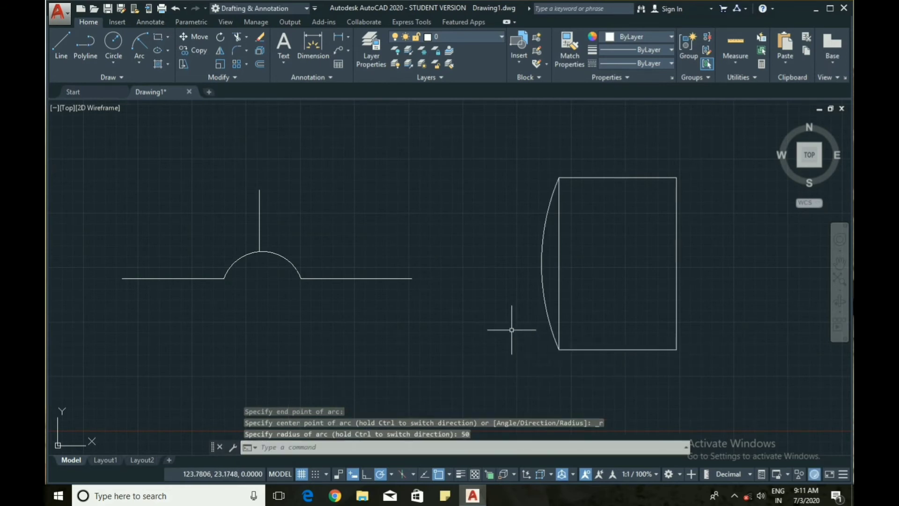
left_click(540, 264)
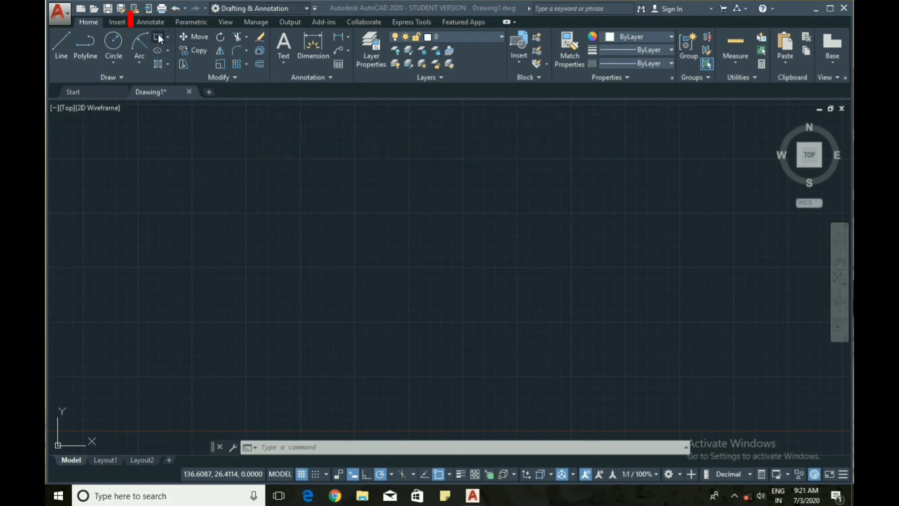
left_click(260, 354)
left_click(186, 223)
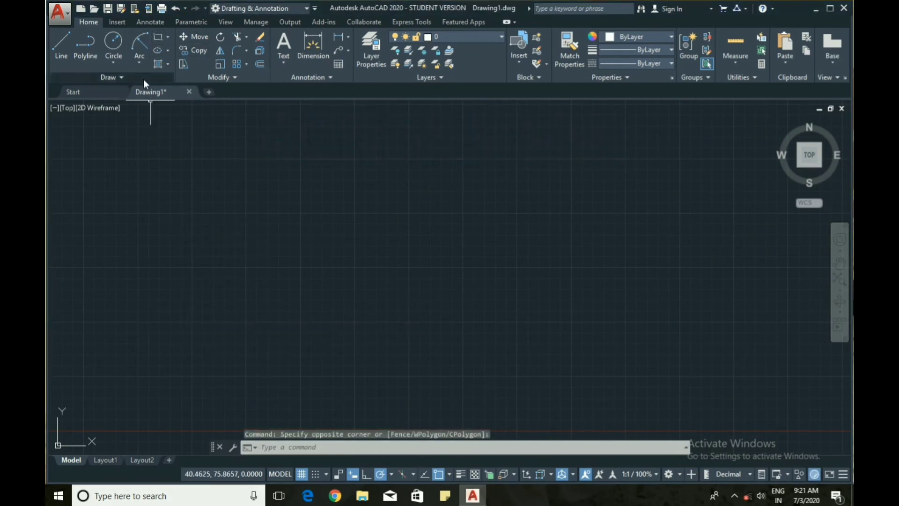
Step: Draw a 50 by 30 rectangle from a freely placed lower-left corner near the middle of the drawing area
left_click(159, 36)
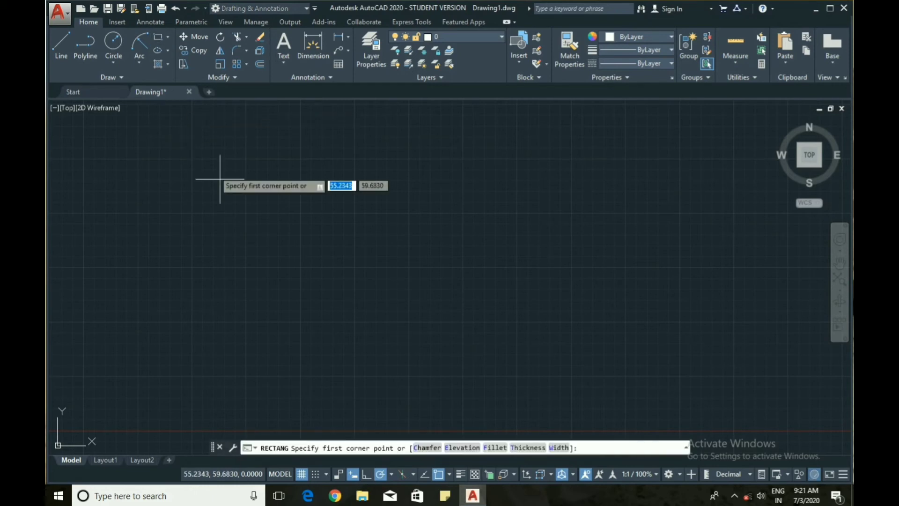
left_click(357, 353)
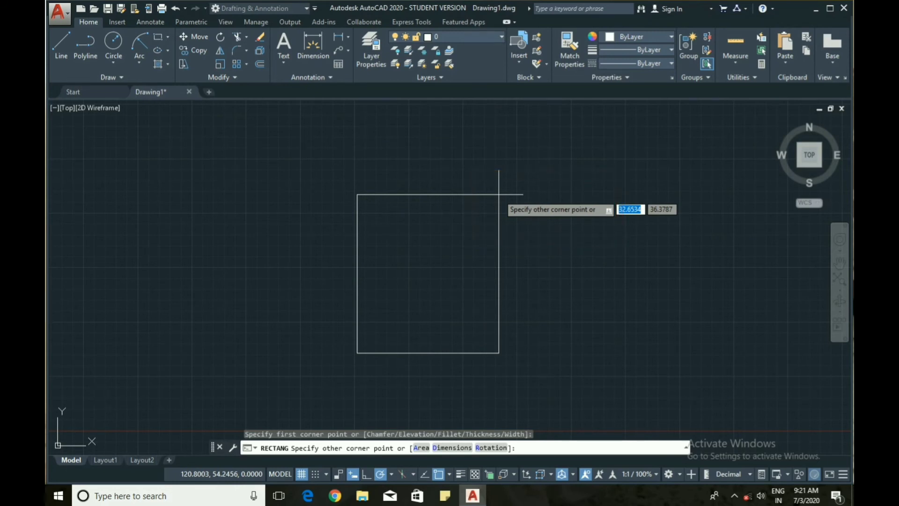
type("50")
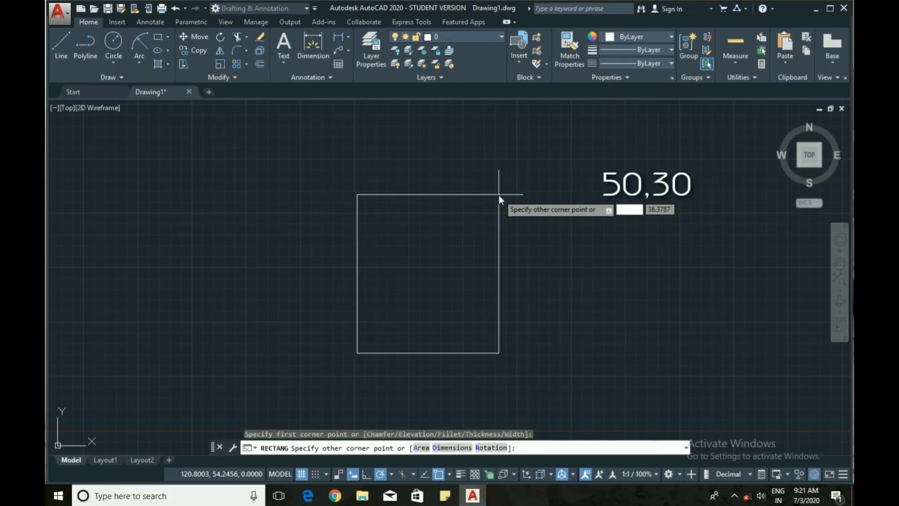
key("Tab")
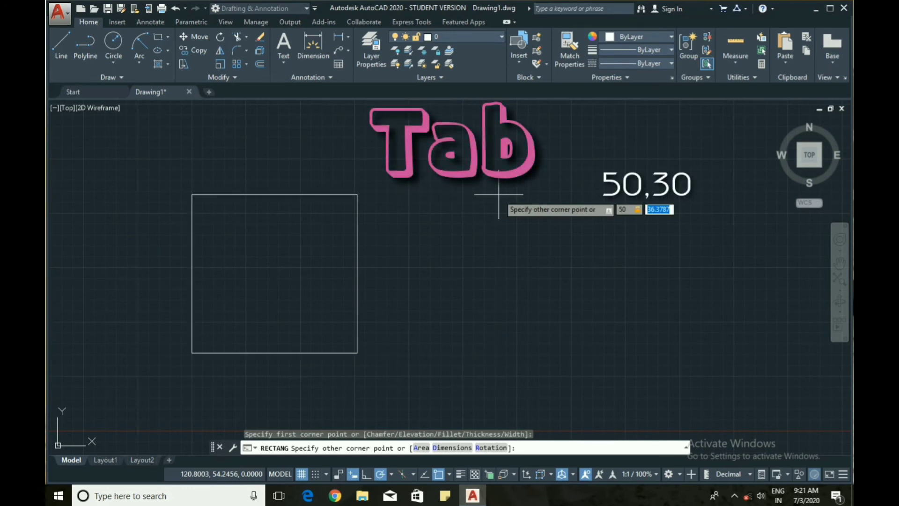
key("BackSpace")
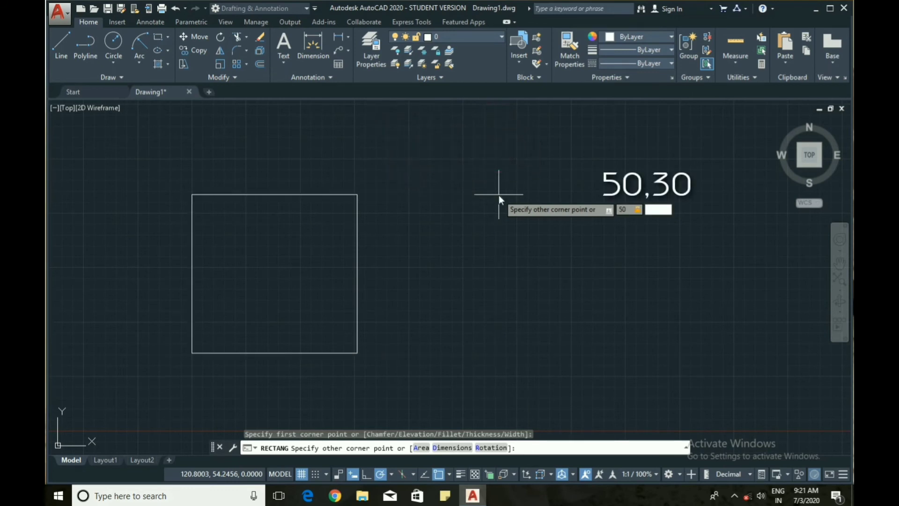
type("30")
key("Return")
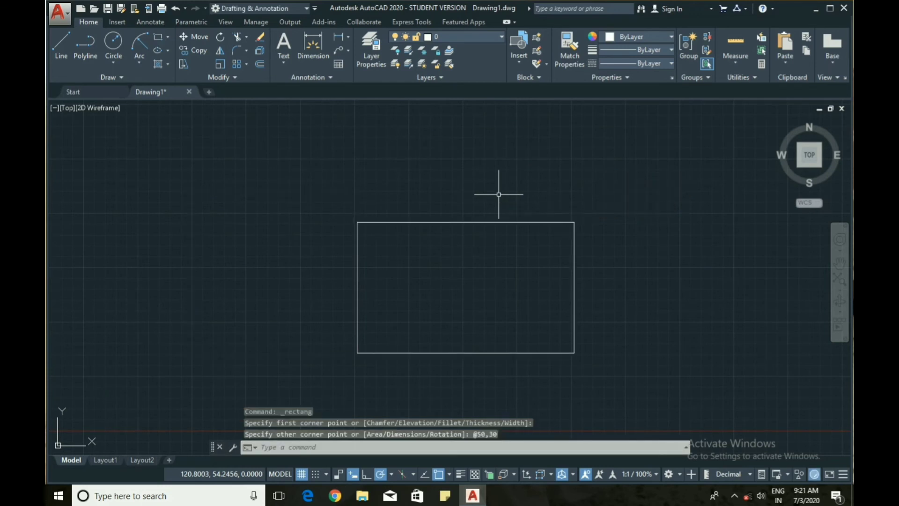
left_click(438, 222)
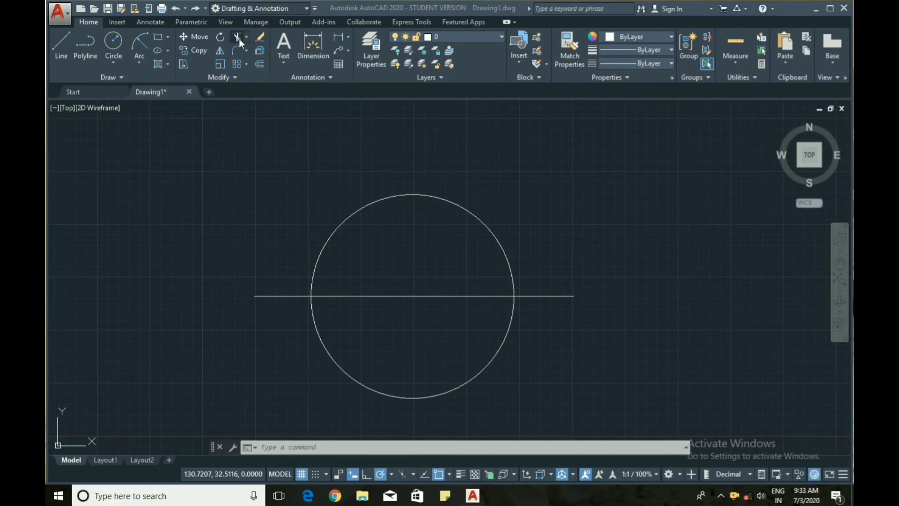
left_click(239, 36)
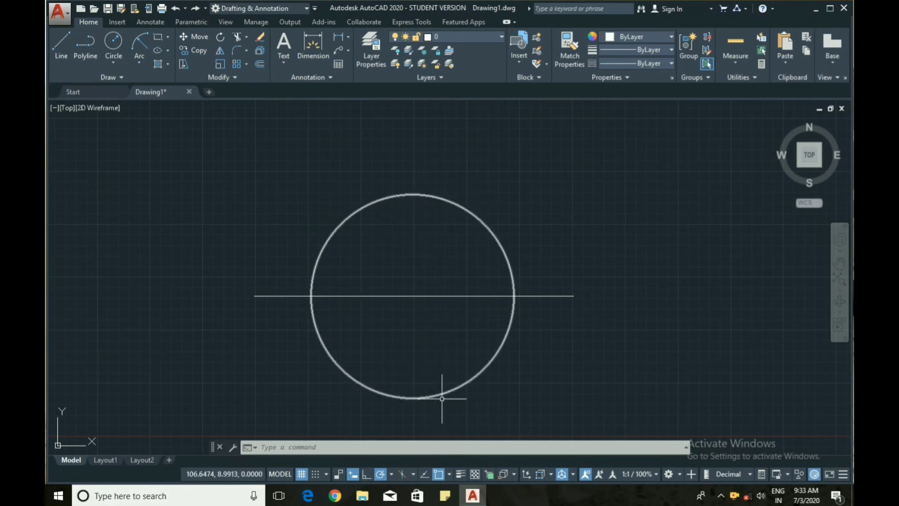
left_click(412, 195)
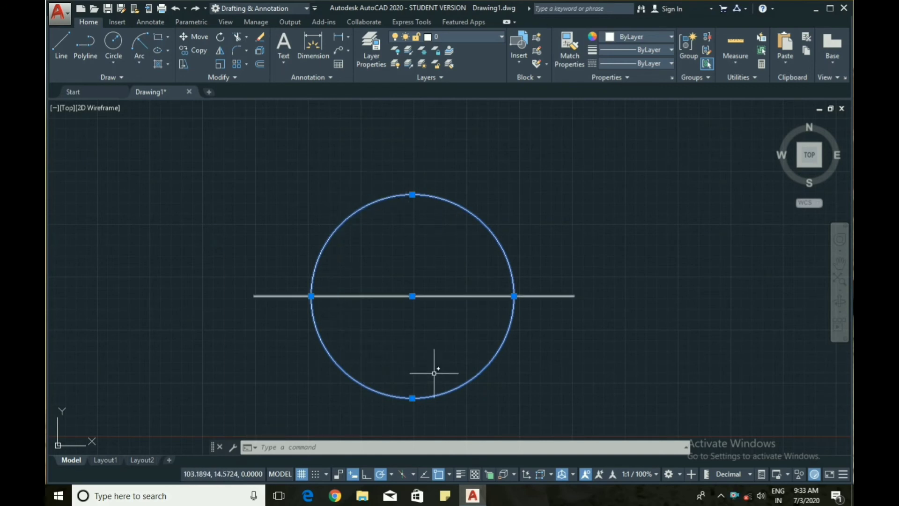
key("Escape")
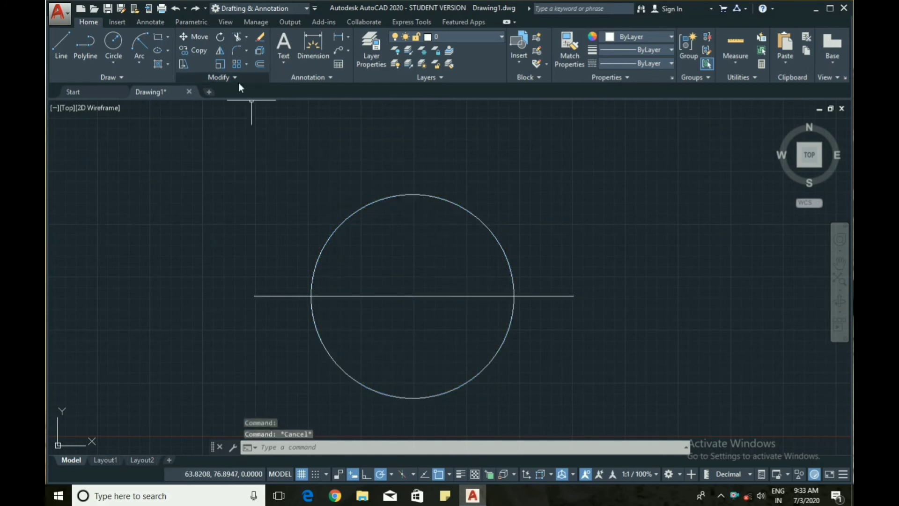
Step: Trim away the circle's lower half below the horizontal line, and select the remaining upper arc to check it
left_click(236, 36)
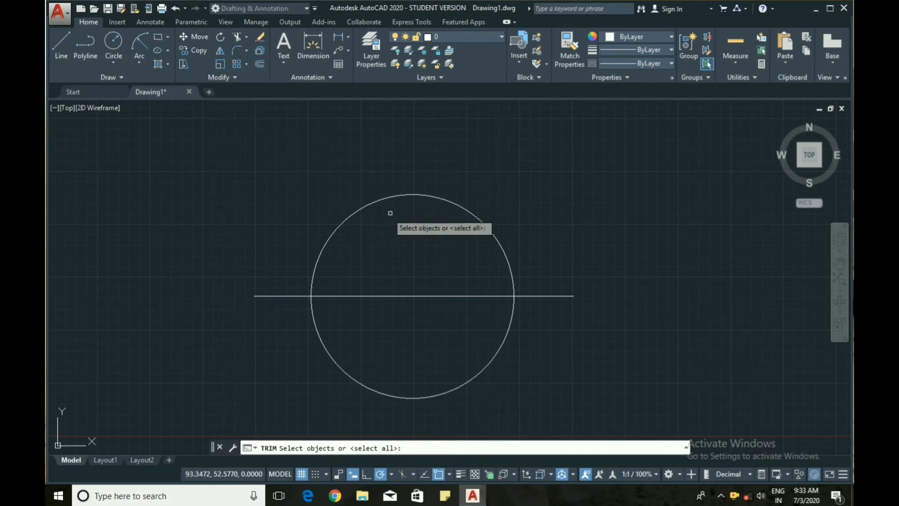
key("Return")
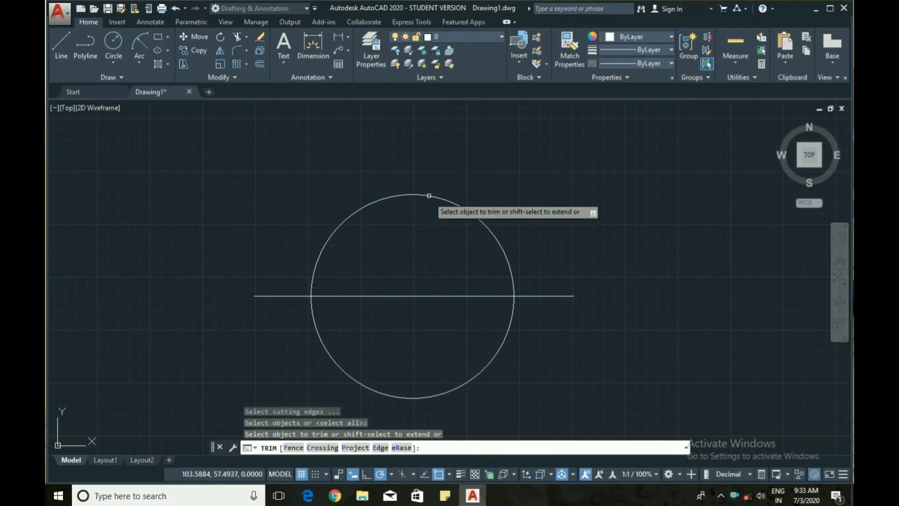
left_click(440, 393)
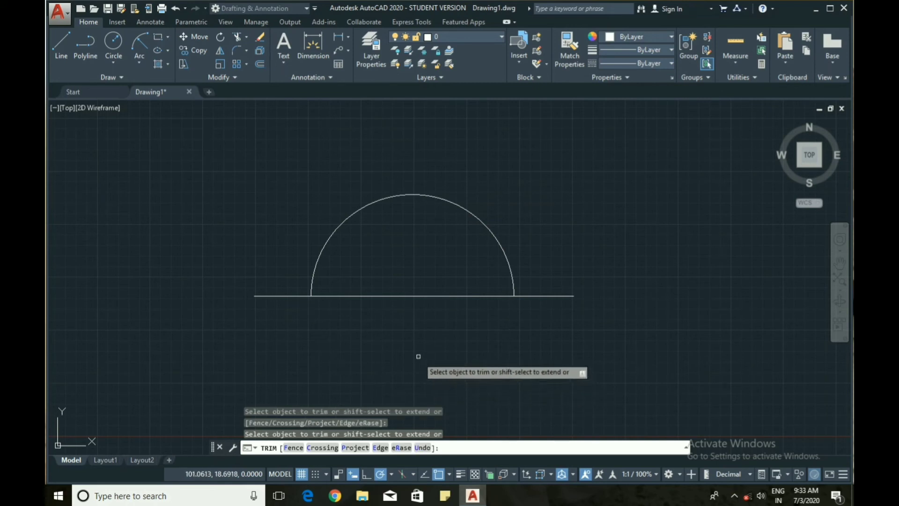
key("Escape")
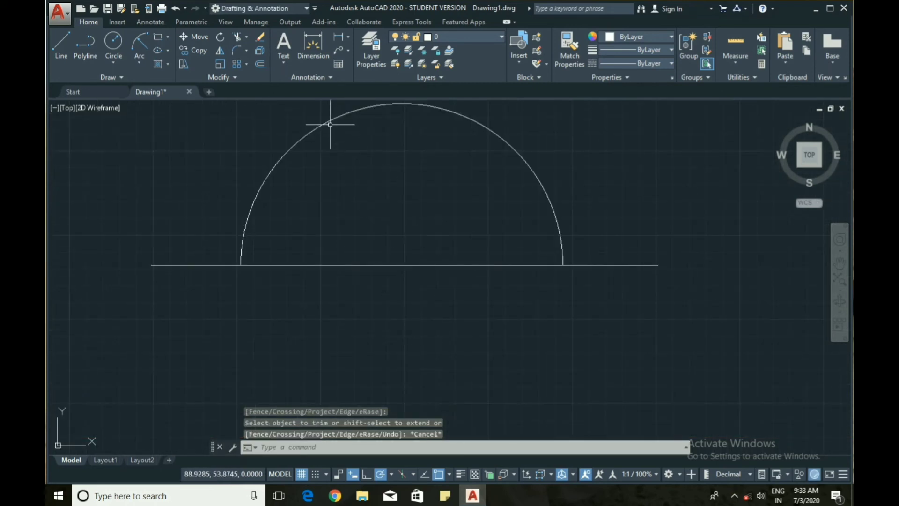
left_click(330, 124)
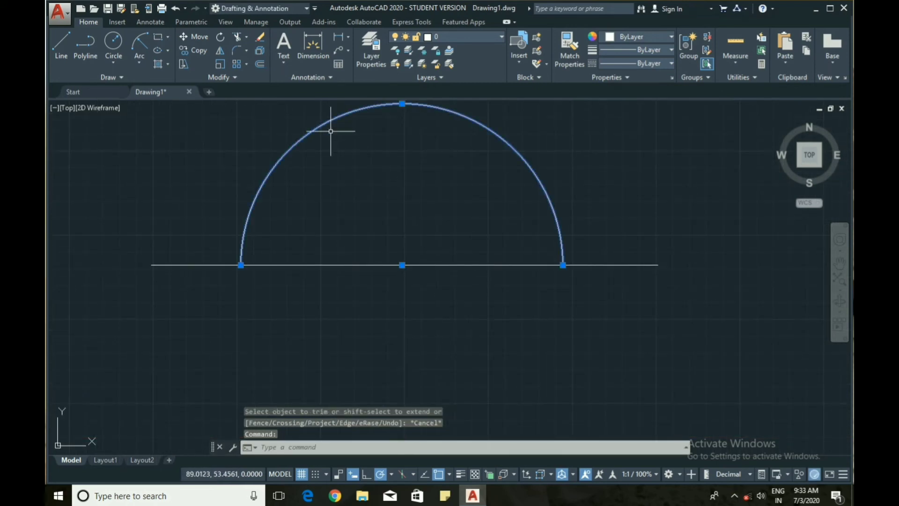
scroll(396, 251, "down", 4)
key("Escape")
Step: Test a crossing selection over the left ends of the three horizontal lines, and clear it
middle_click_drag(402, 281, 397, 150)
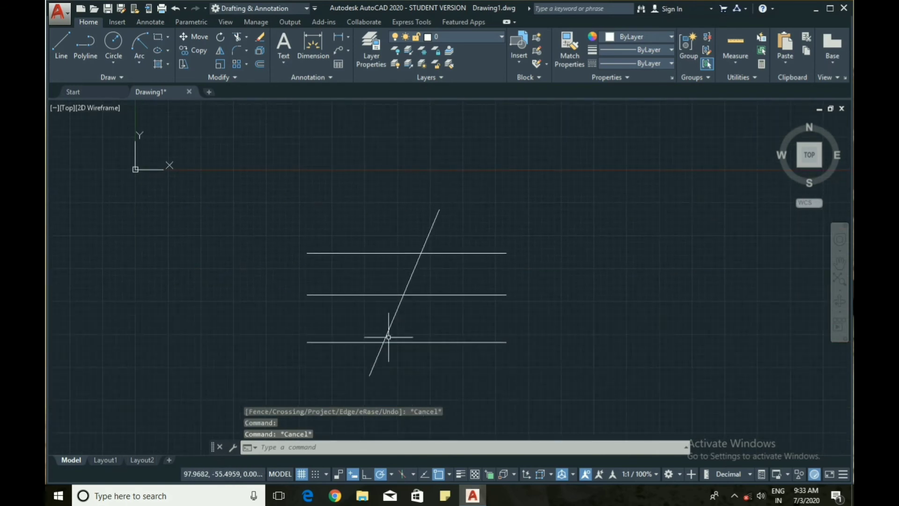
scroll(388, 321, "up", 2)
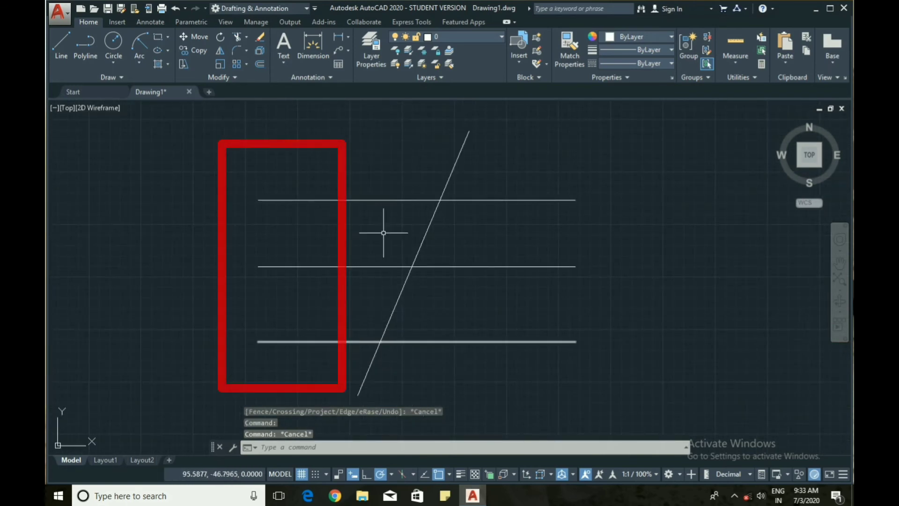
left_click(296, 384)
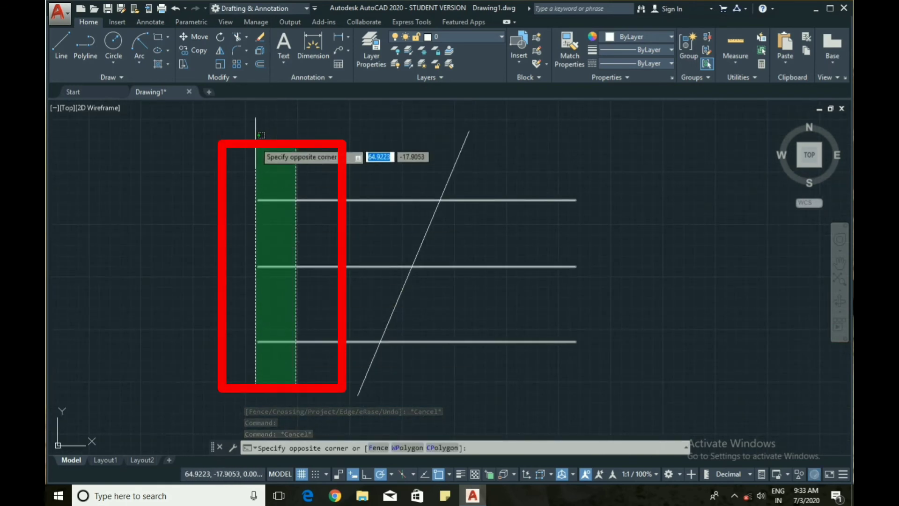
left_click(259, 136)
key("Escape")
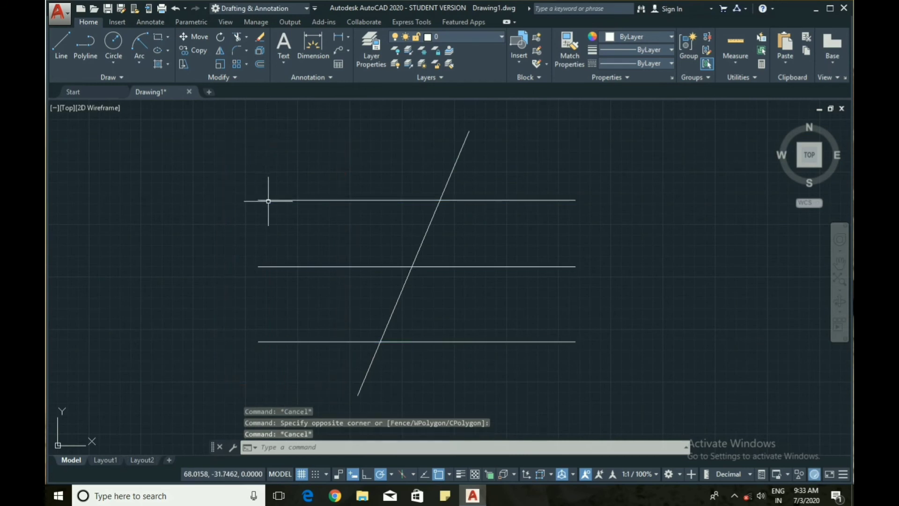
Step: Trim the three horizontal lines left of the slanted line together, using a crossing selection over their left portions
left_click(236, 37)
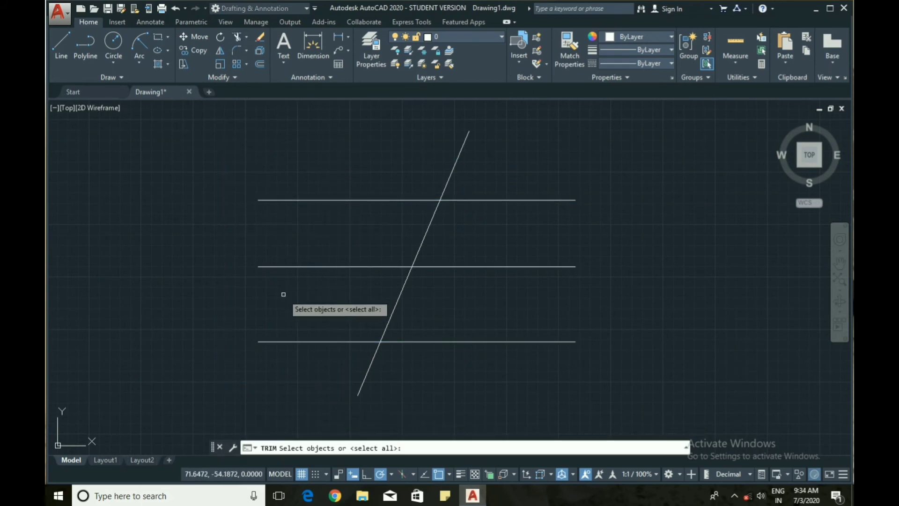
key("Return")
left_click(301, 370)
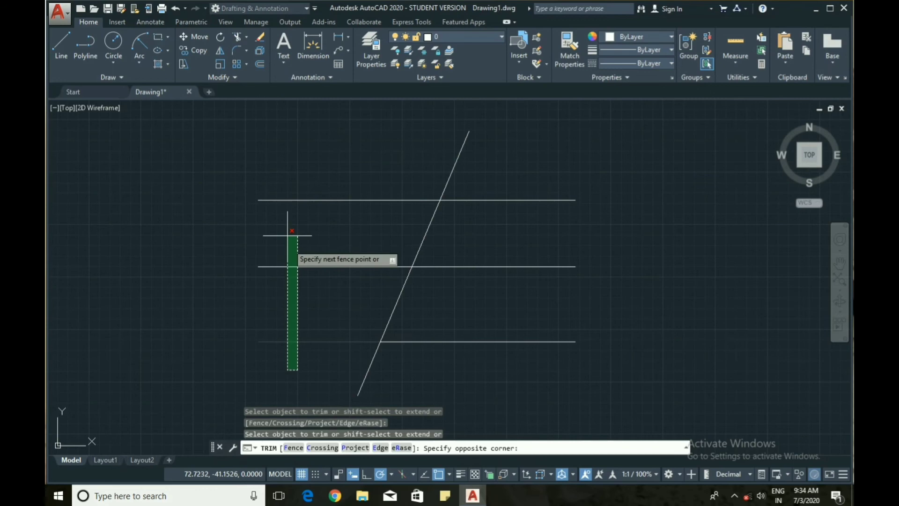
left_click(266, 162)
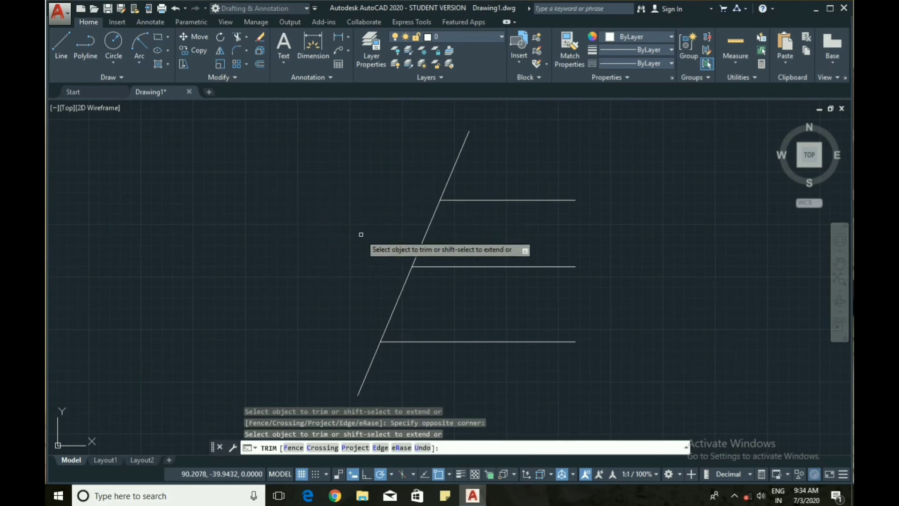
key("Escape")
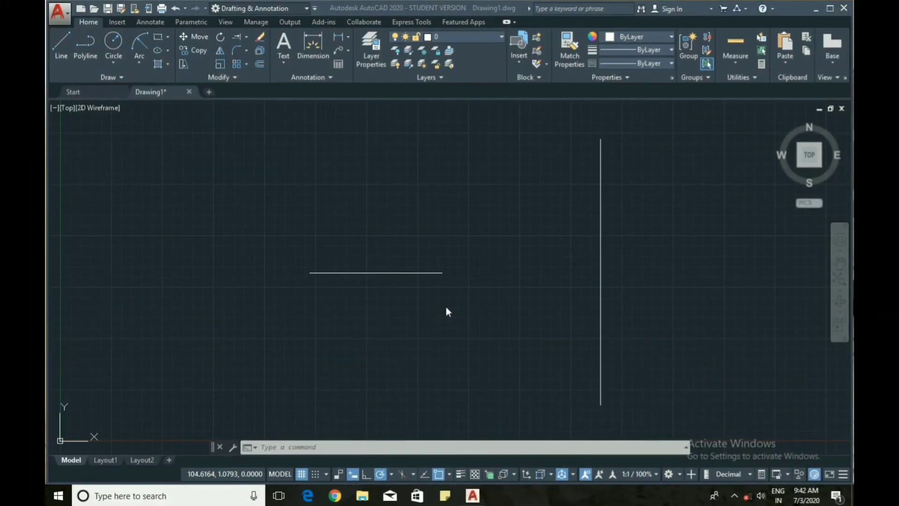
Step: Extend the horizontal line's right end to meet the vertical line
left_click(246, 38)
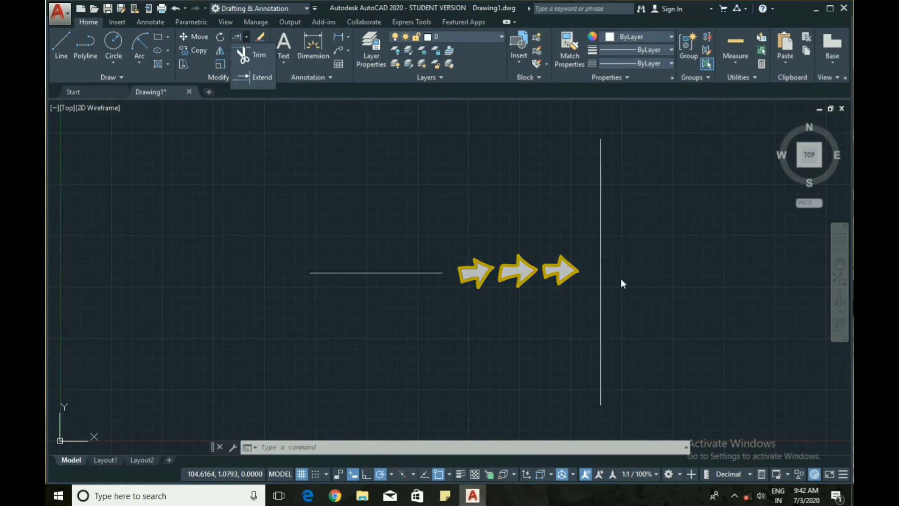
left_click(262, 77)
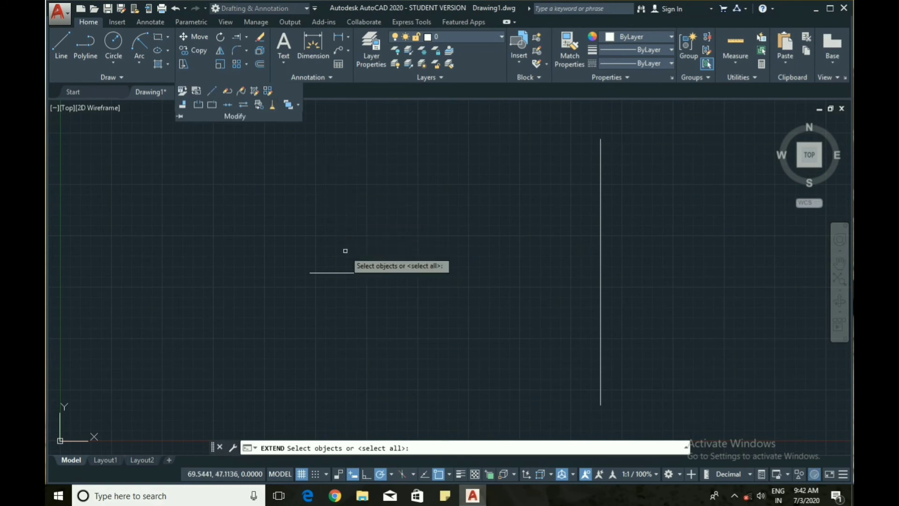
key("Return")
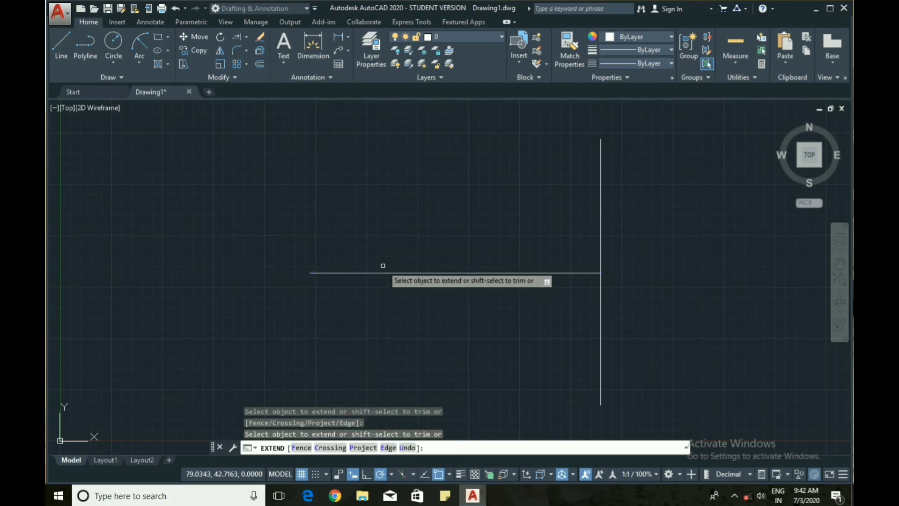
key("Escape")
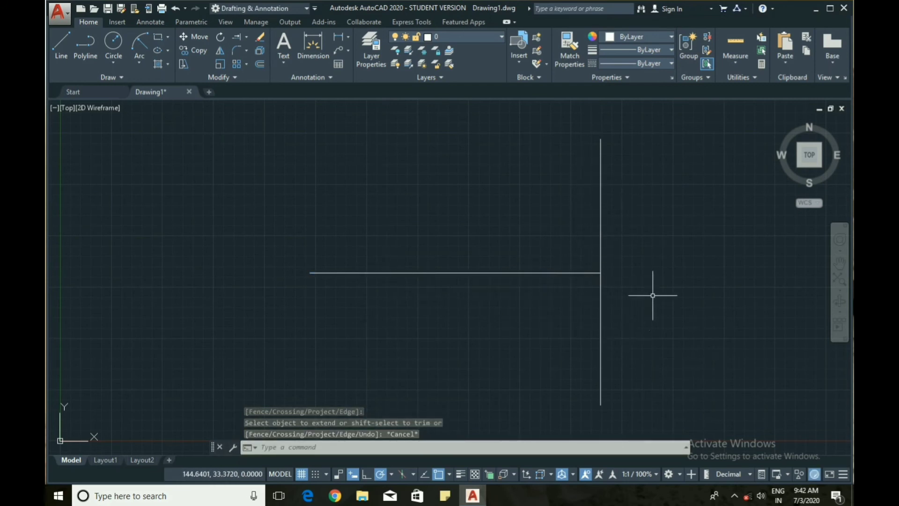
left_click(637, 328)
left_click(501, 225)
key("Escape")
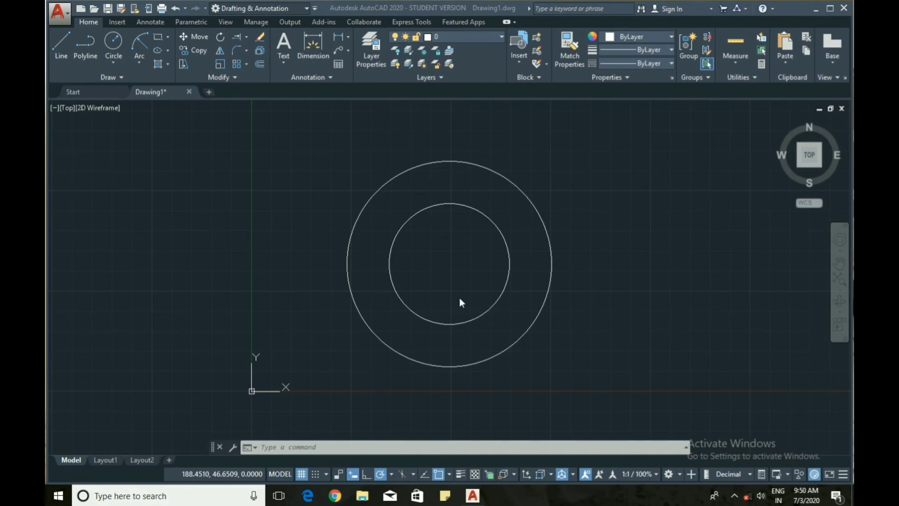
Step: Copy both concentric circles from their common centre, placing one copy about 160 units to the right and another about 180 units to the left
left_click(194, 48)
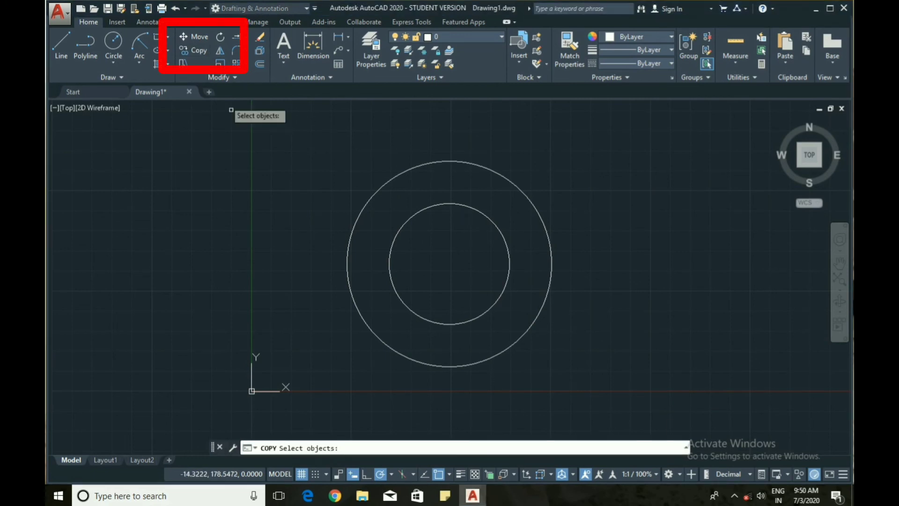
left_click(505, 362)
left_click(381, 161)
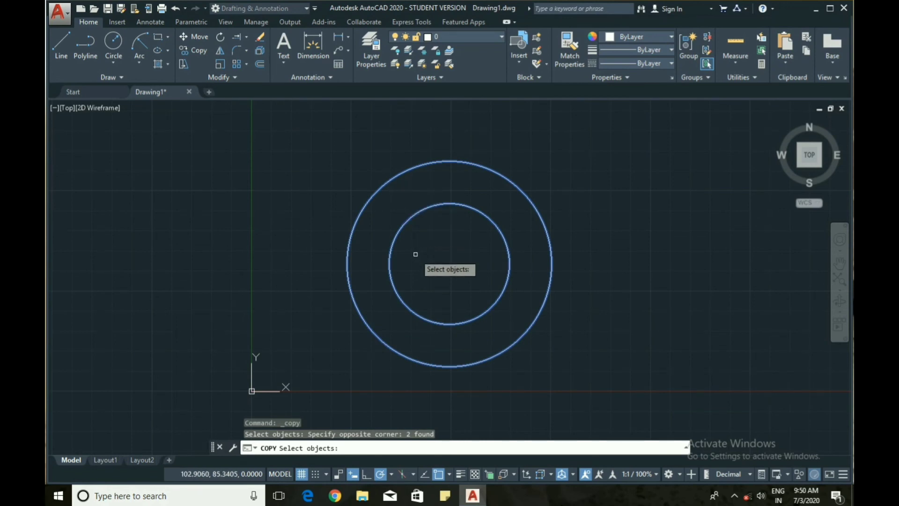
key("Return")
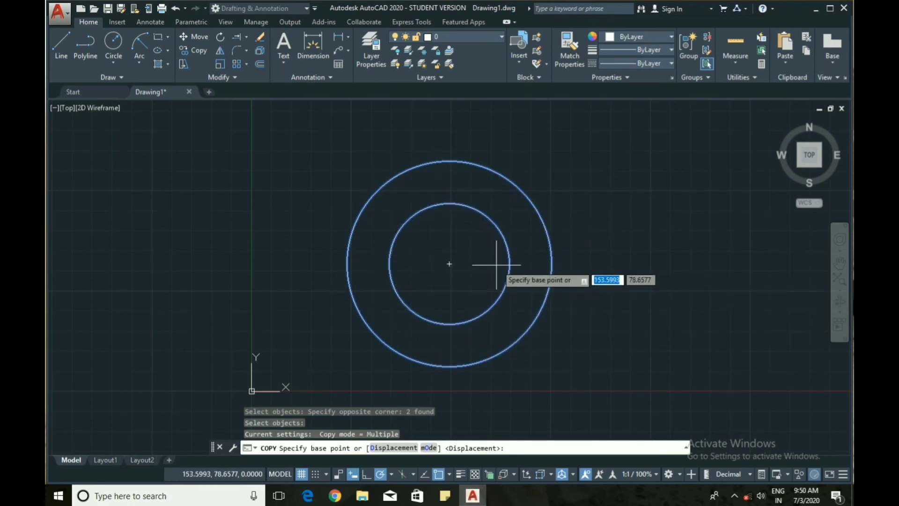
left_click(449, 264)
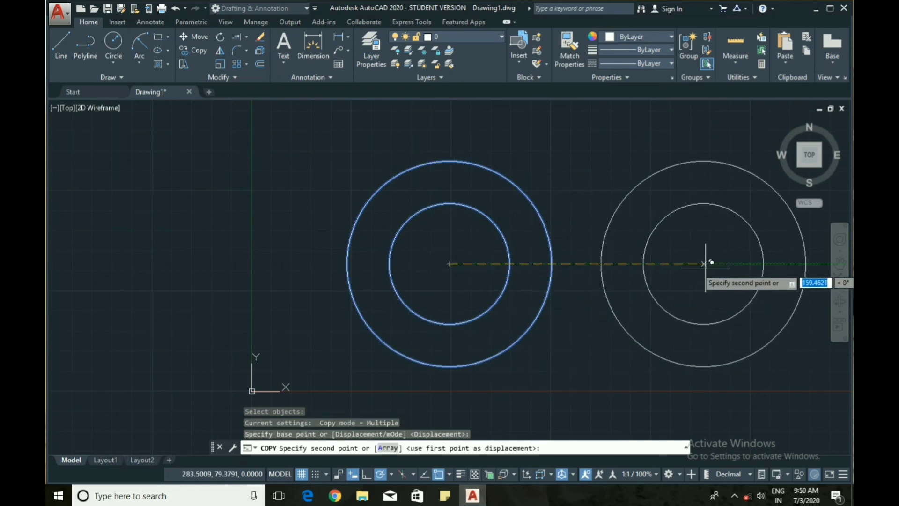
left_click(707, 263)
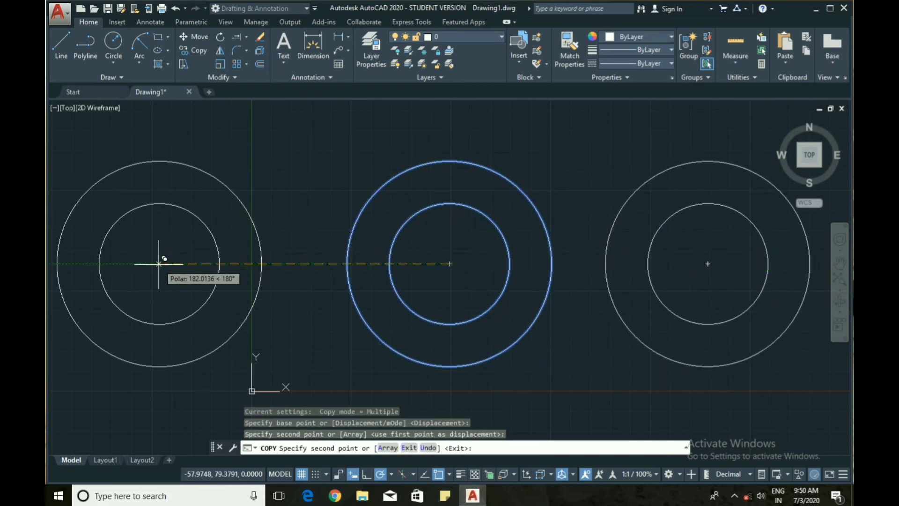
left_click(154, 263)
key("Escape")
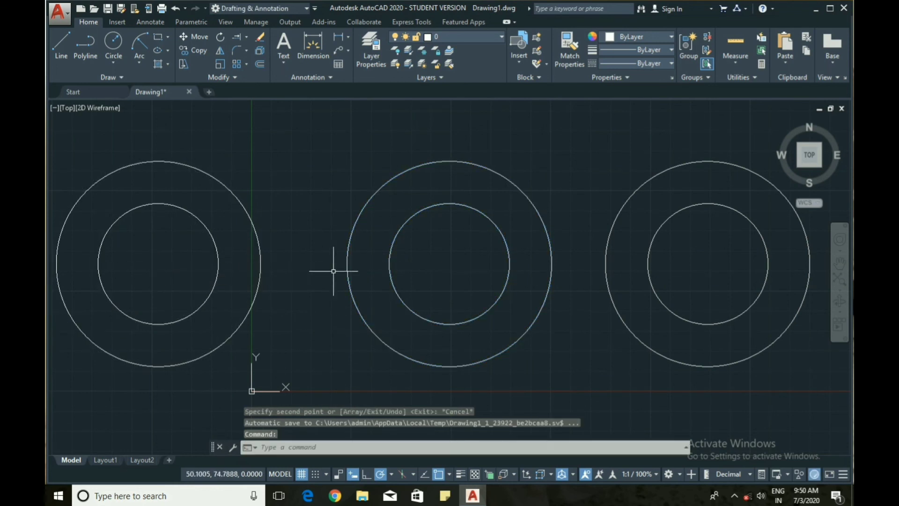
Step: Move the middle pair of concentric circles by their centre horizontally to the left, close beside the left pair
left_click(200, 38)
left_click(457, 341)
left_click(375, 191)
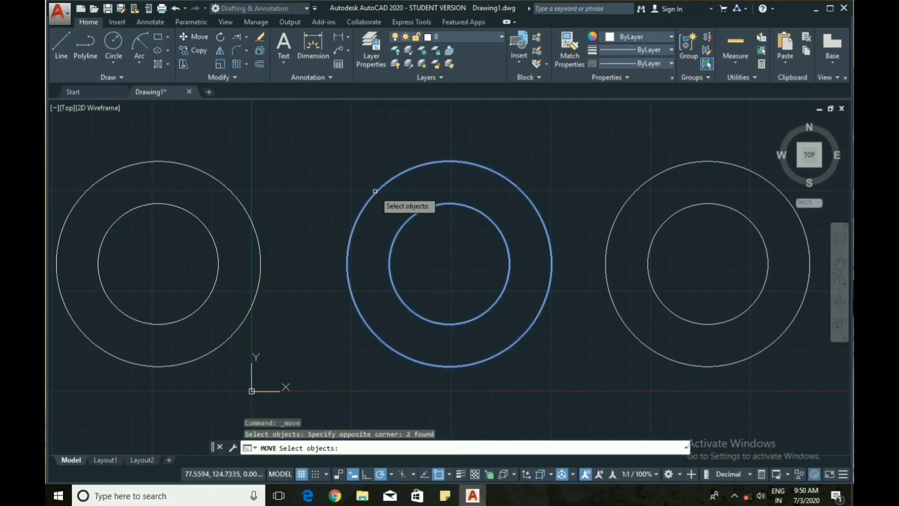
key("Return")
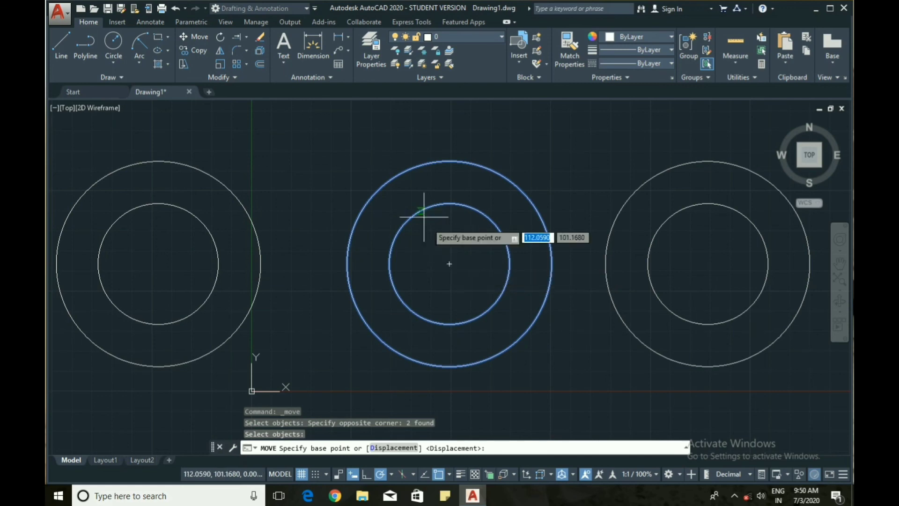
left_click(448, 264)
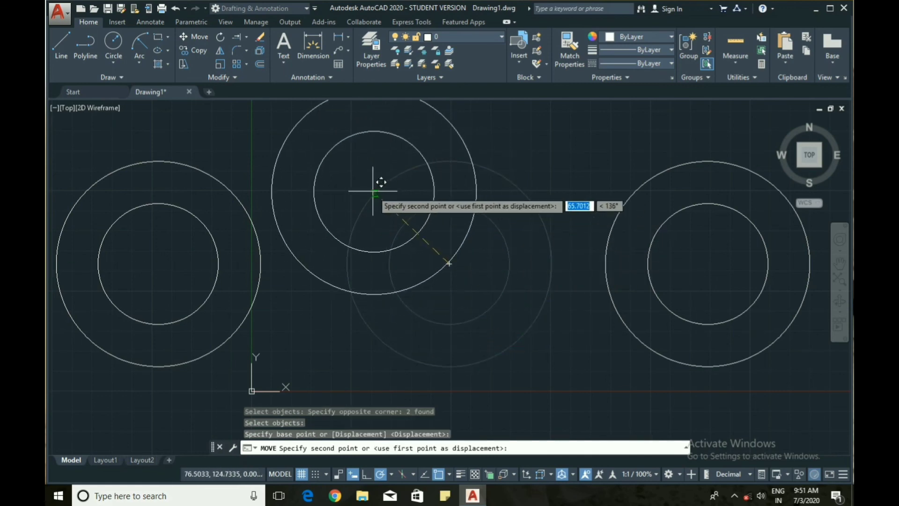
left_click(371, 267)
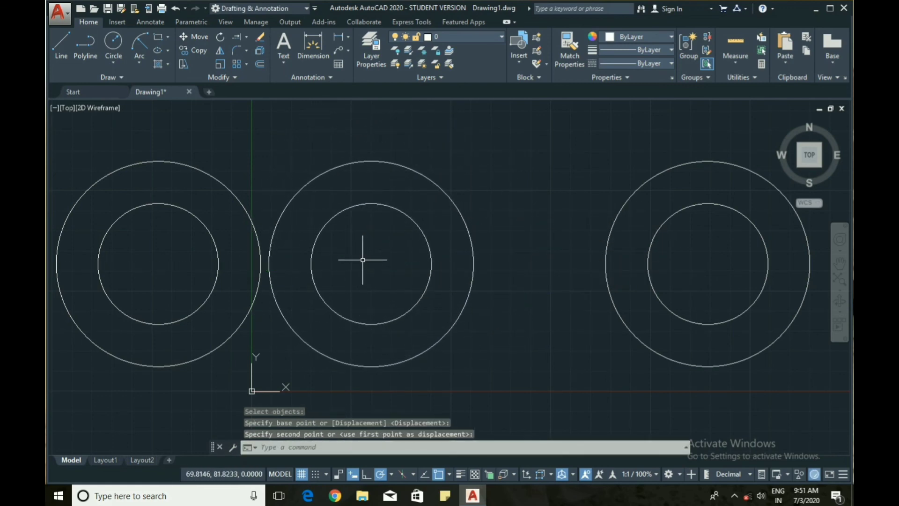